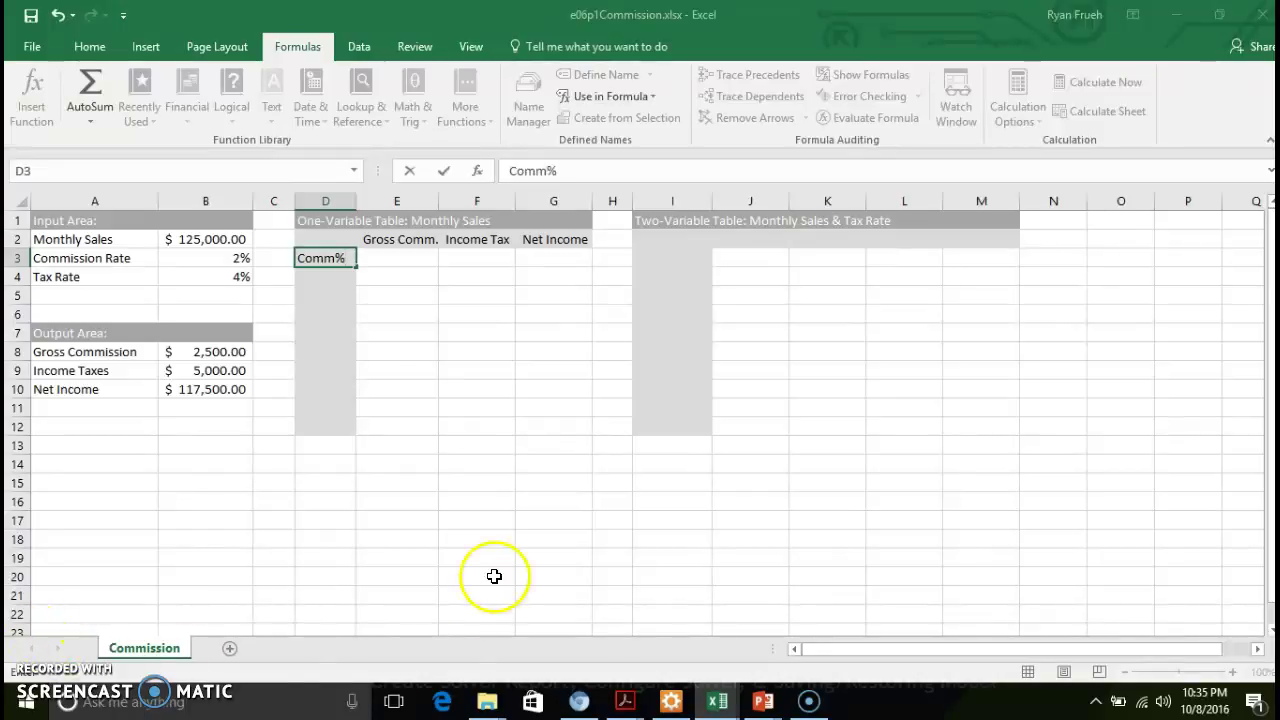
Step: Commit the Comm% label in D3 and enter the formula =Gross_Commission in E3 under Gross Comm
click(346, 276)
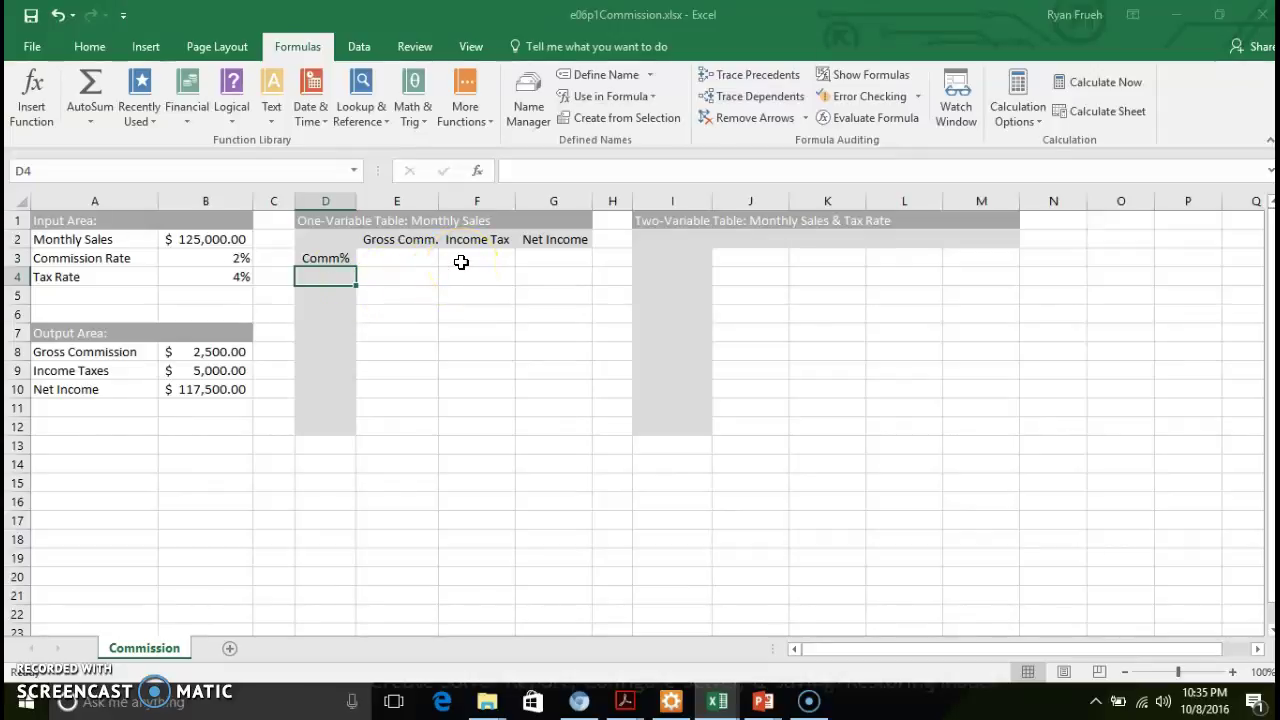
click(419, 262)
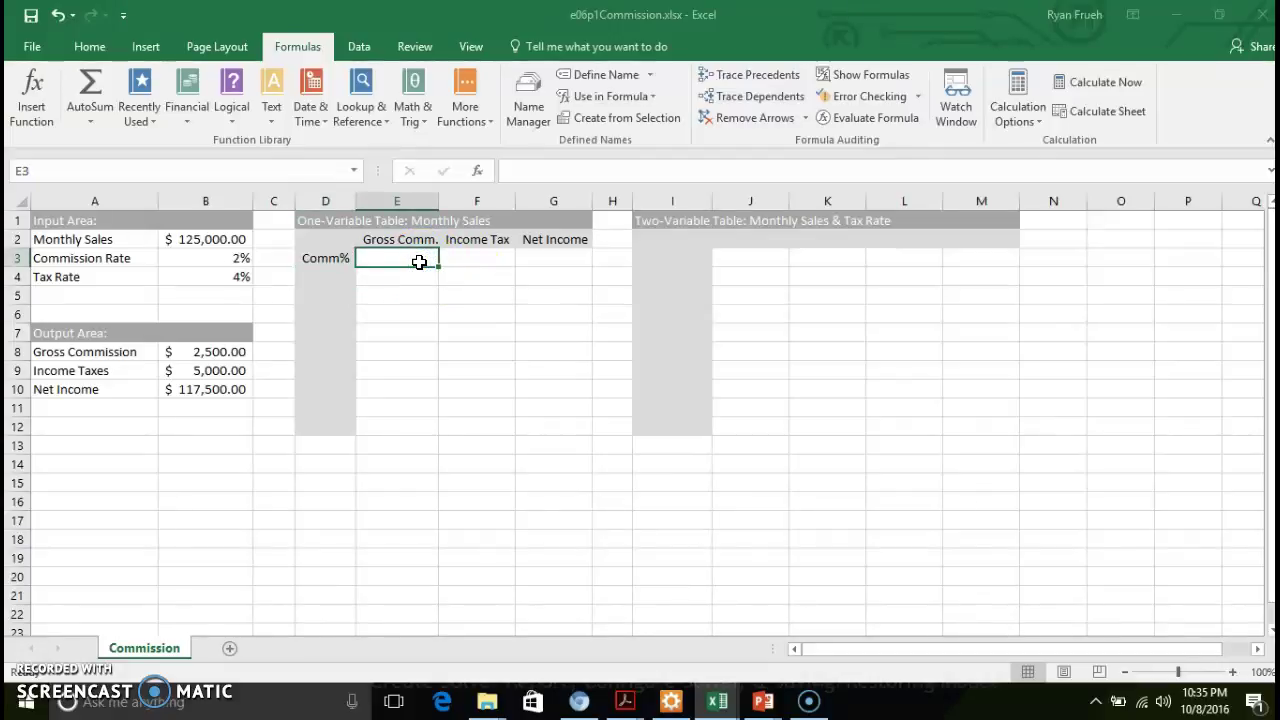
mouse_move(419, 262)
mouse_down()
mouse_move(366, 257)
mouse_move(560, 260)
mouse_move(435, 260)
mouse_up()
text(=)
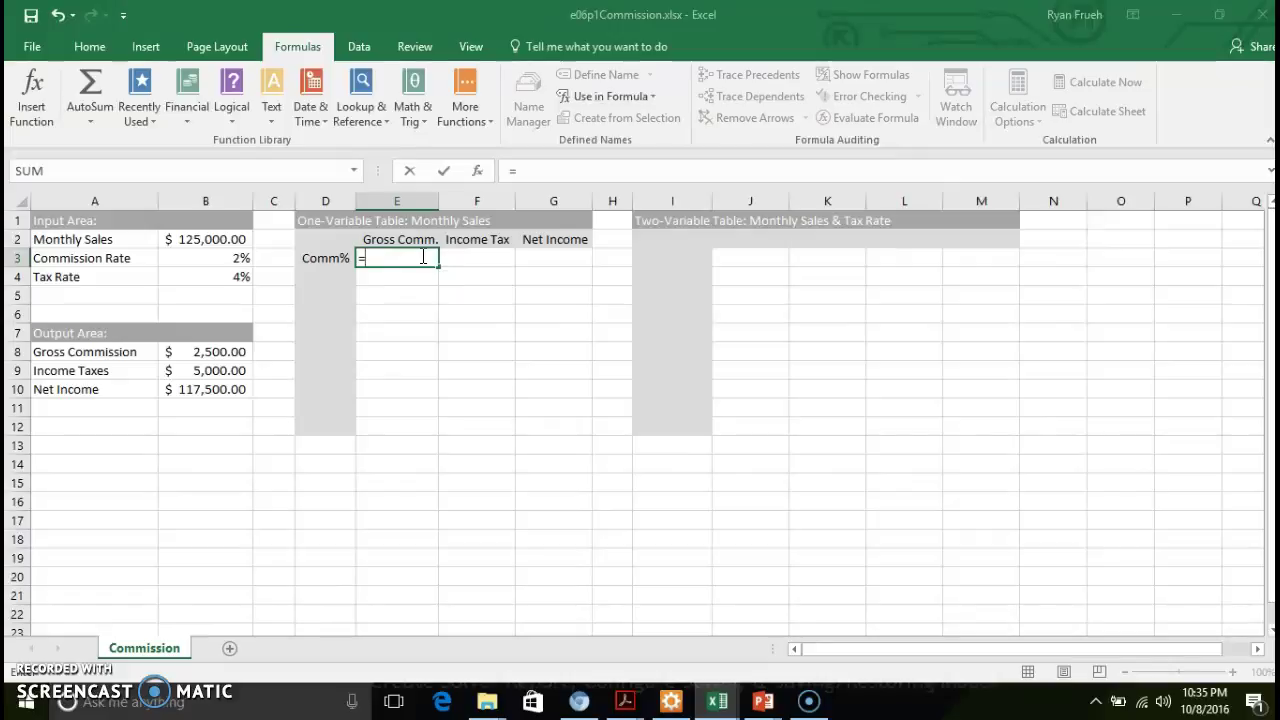
text(Gross)
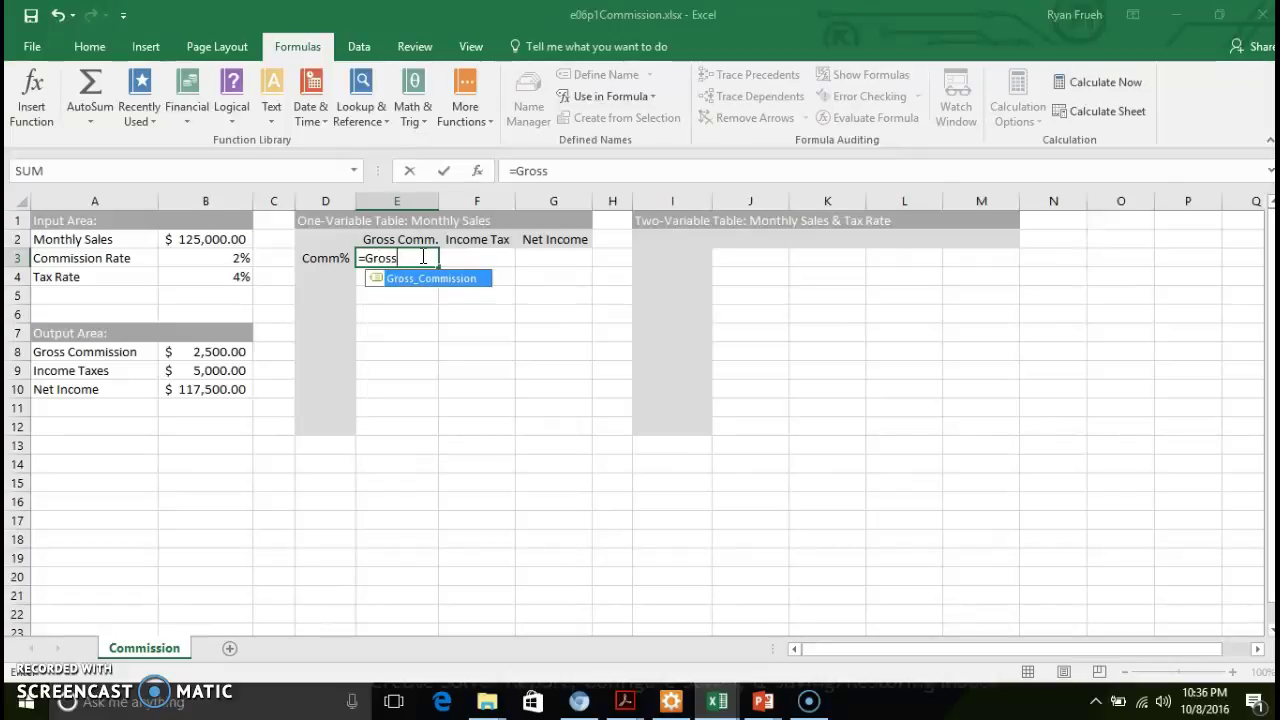
key(Return)
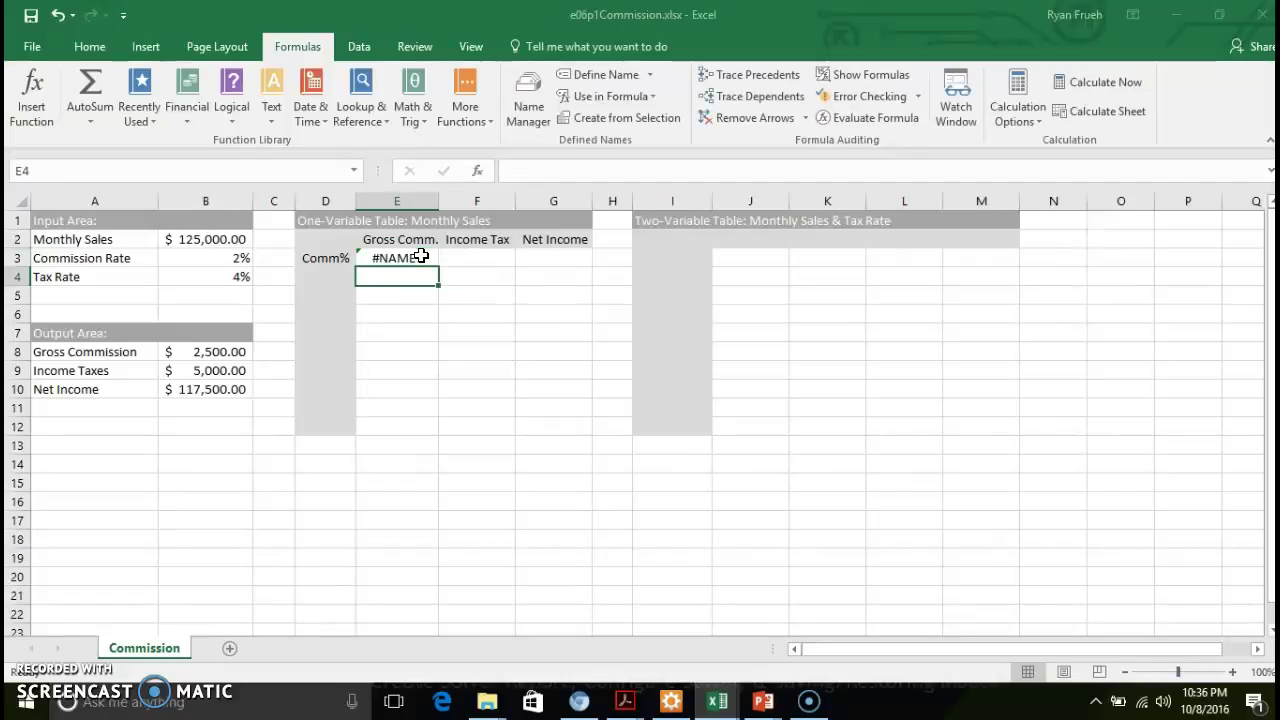
click(420, 257)
click(577, 173)
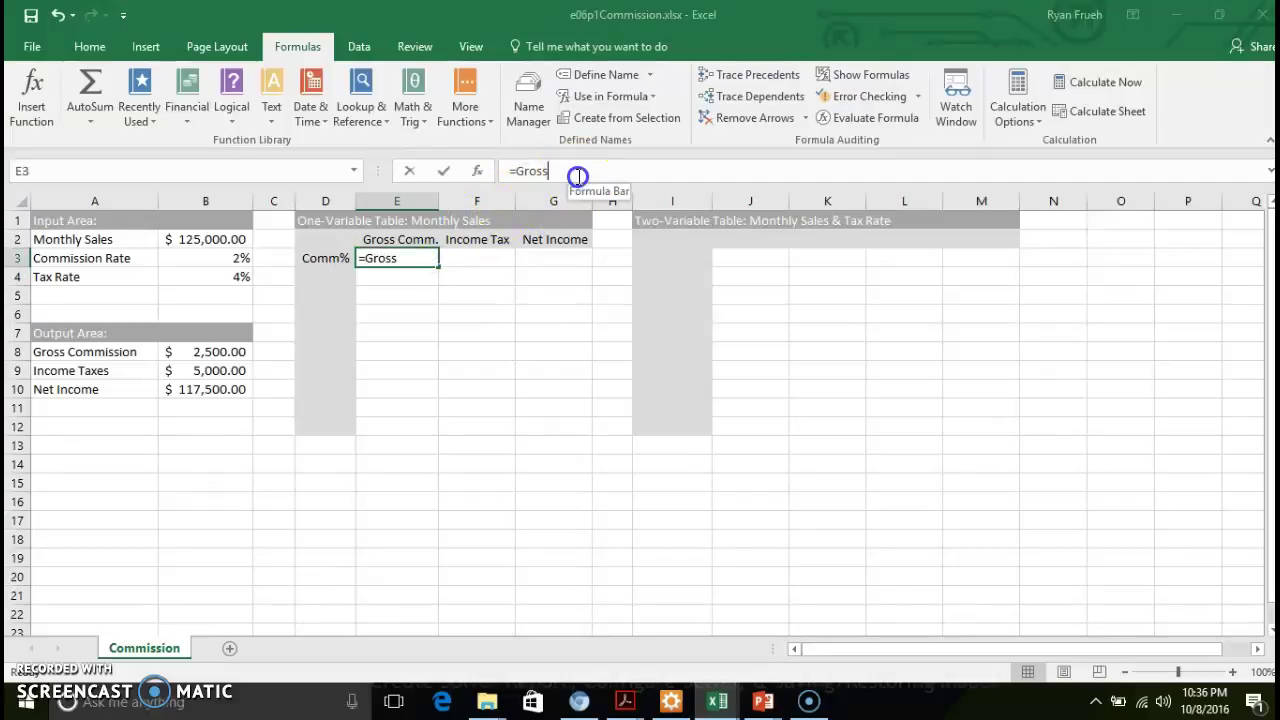
text(_)
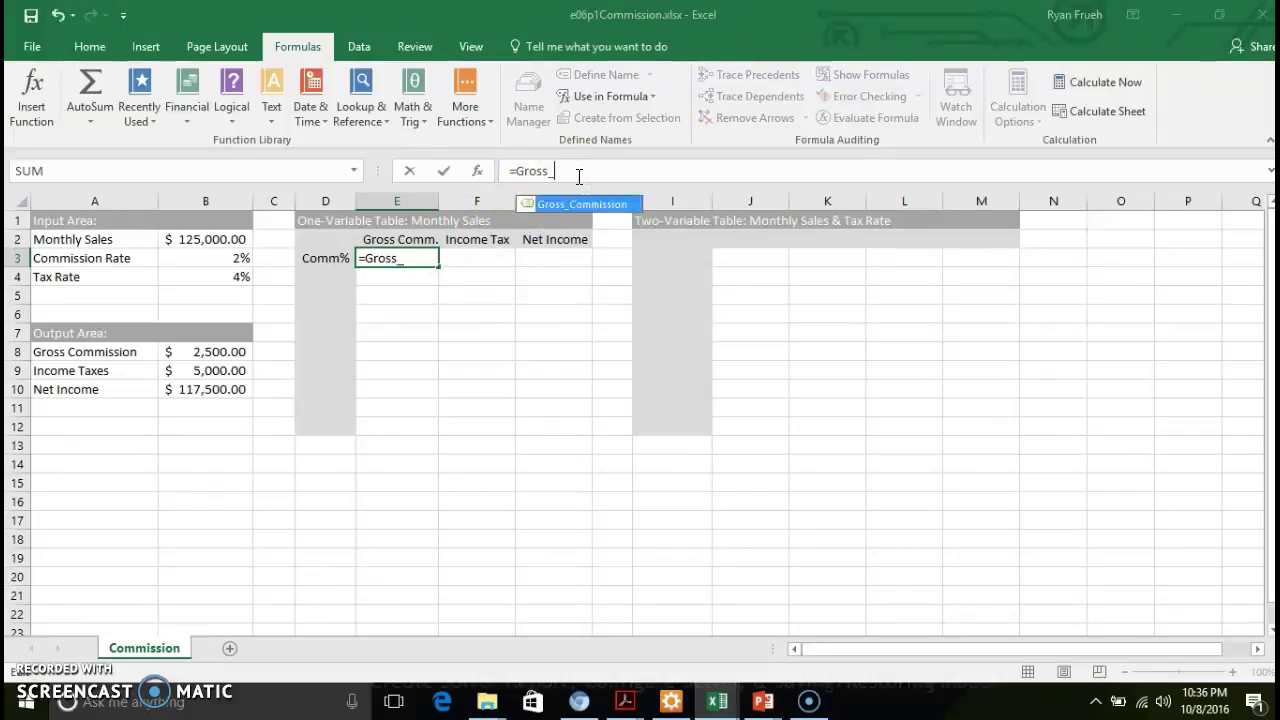
text(Commission)
key(Return)
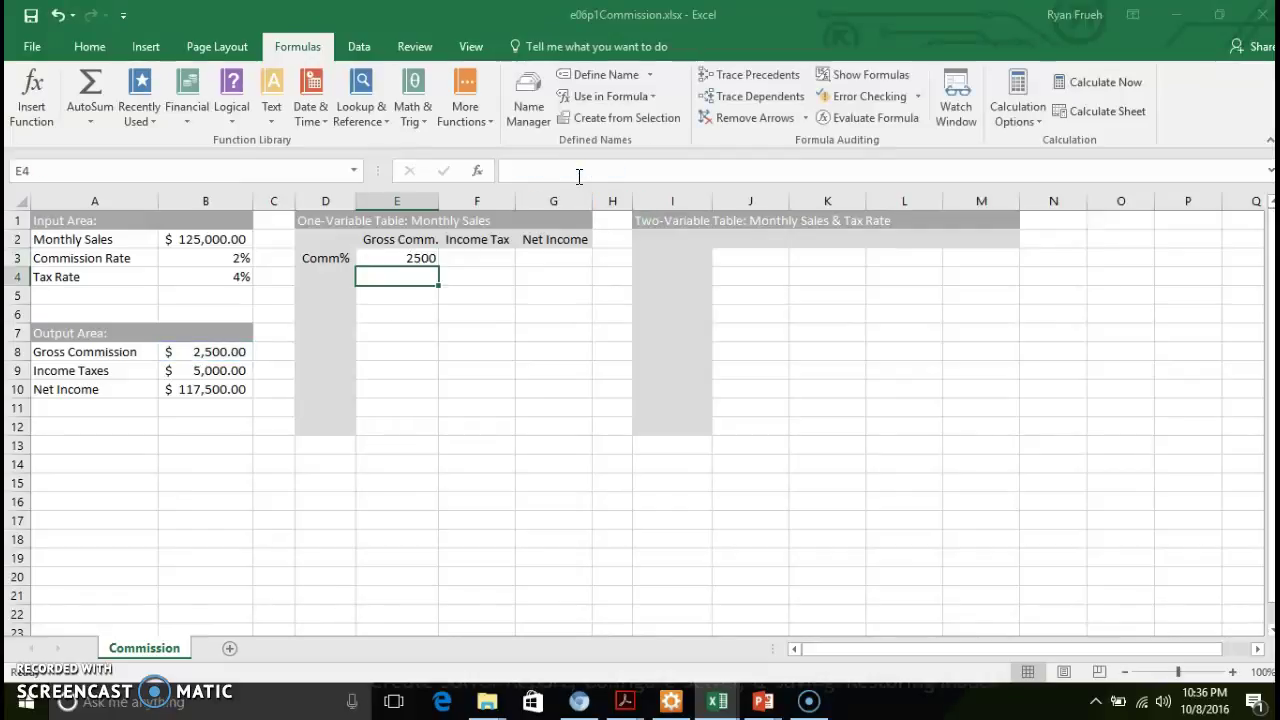
Step: Enter the formula =Income_Taxes in F3 under the Income Tax heading
click(504, 262)
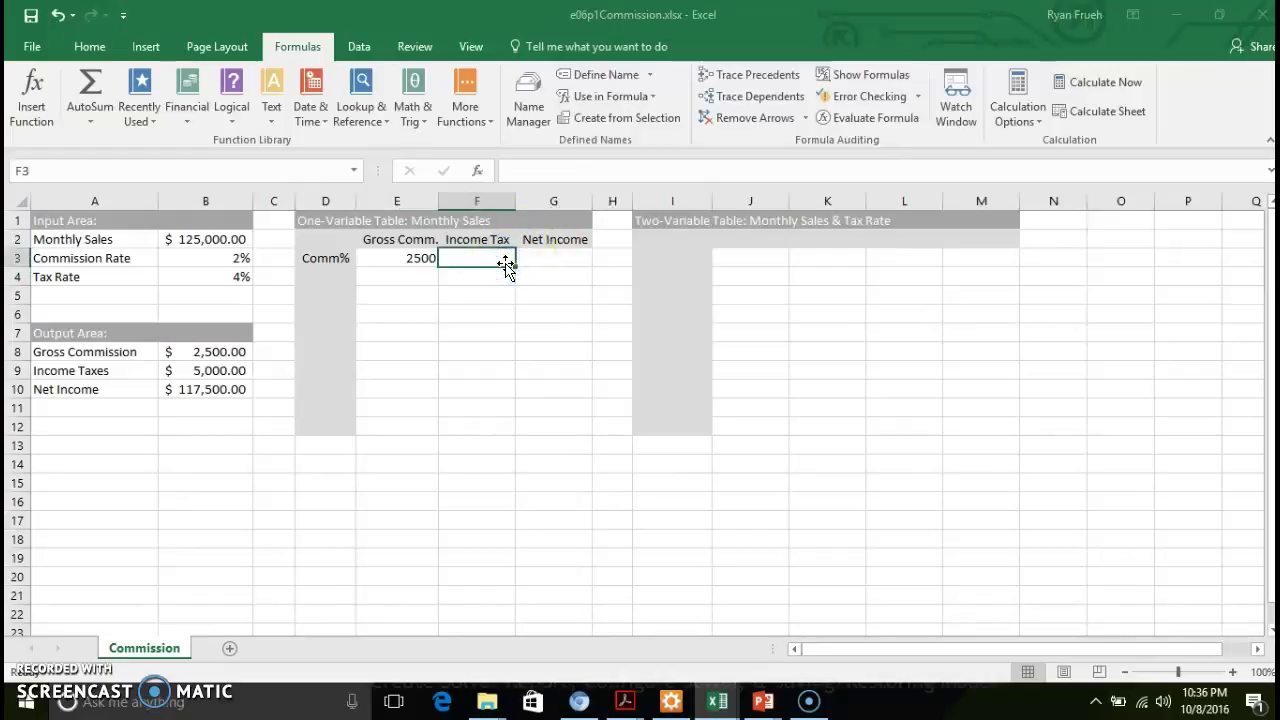
text(=)
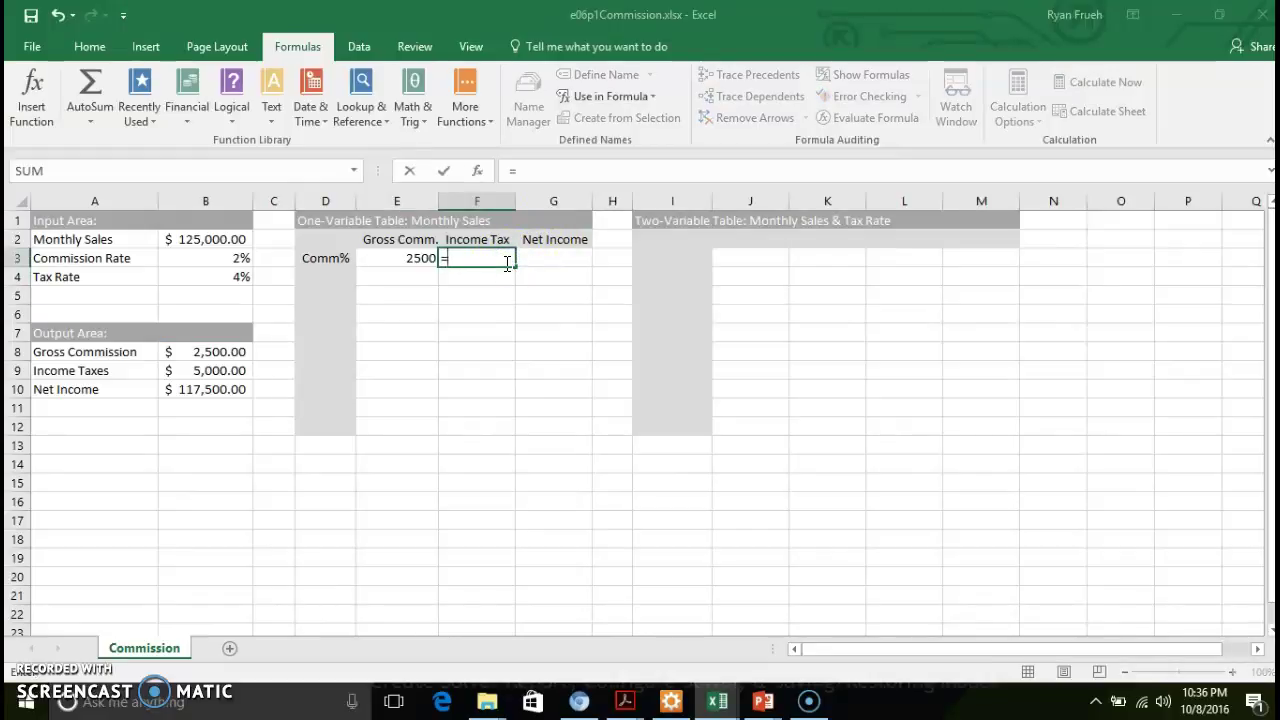
text(Income_Taxes)
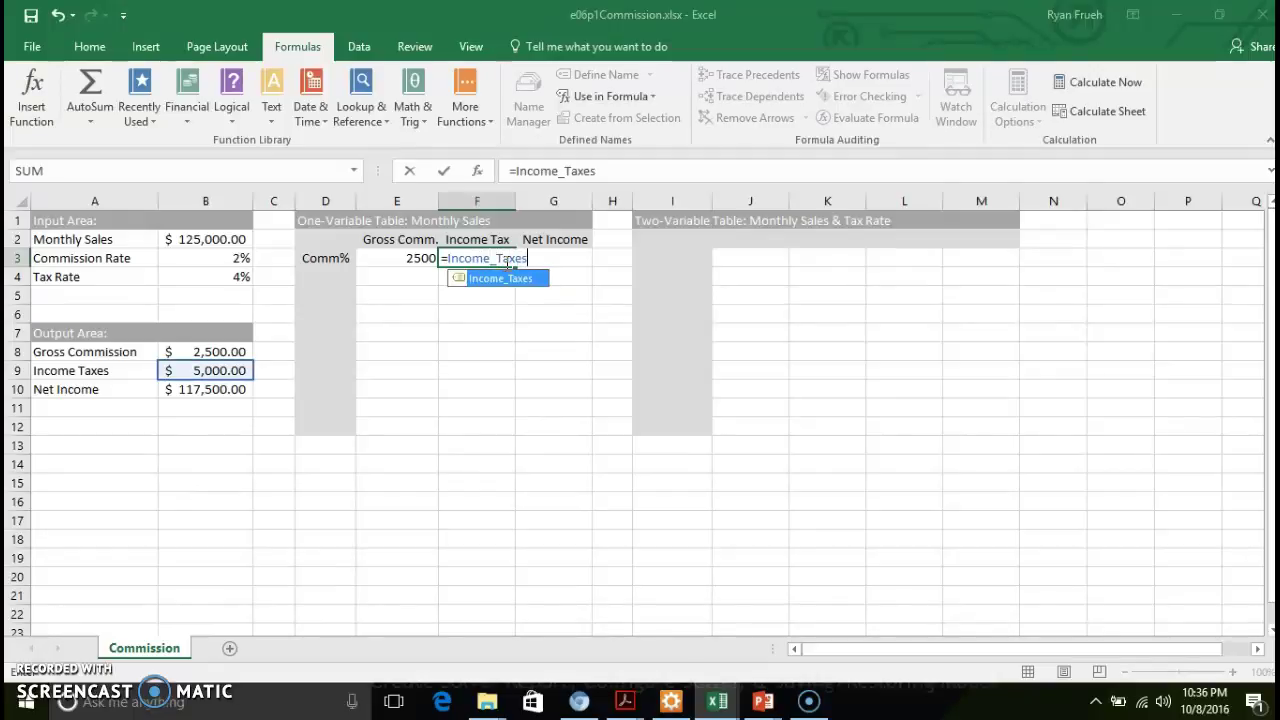
click(509, 258)
double_click(549, 258)
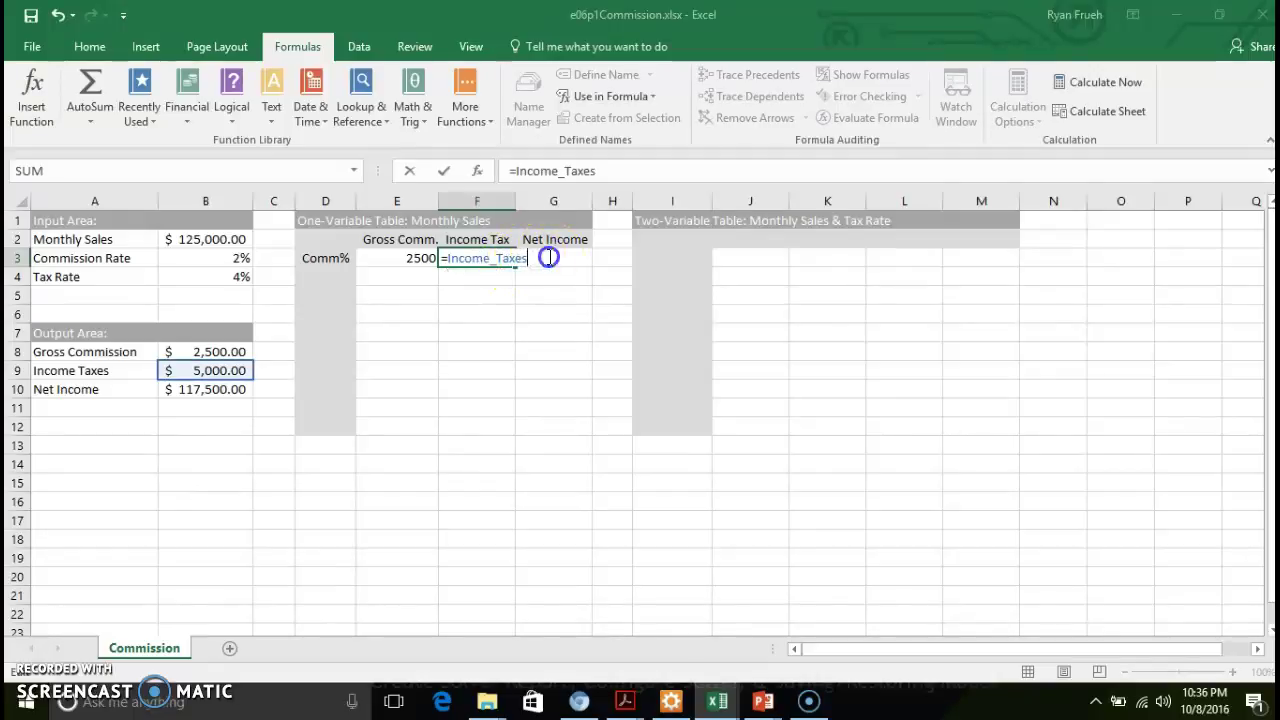
key(Return)
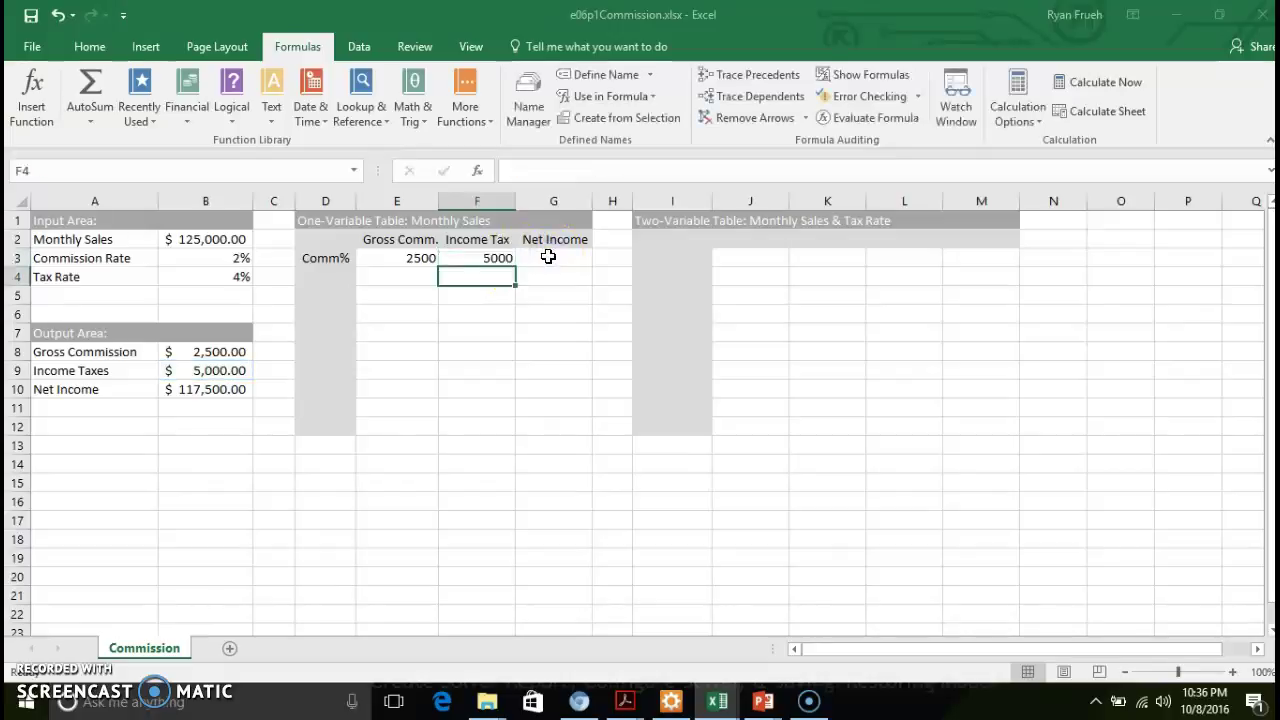
Step: Enter the formula =Net_Income in G3 under the Net Income heading
click(548, 257)
text(=)
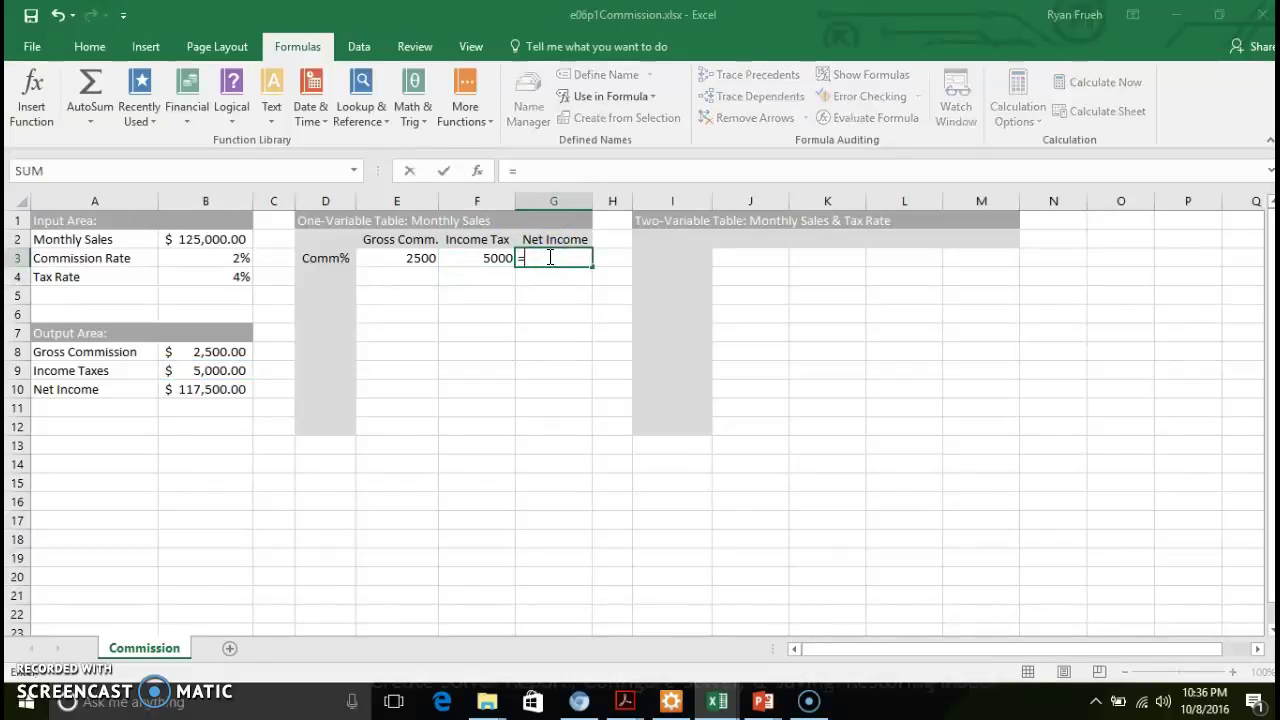
text(Net)
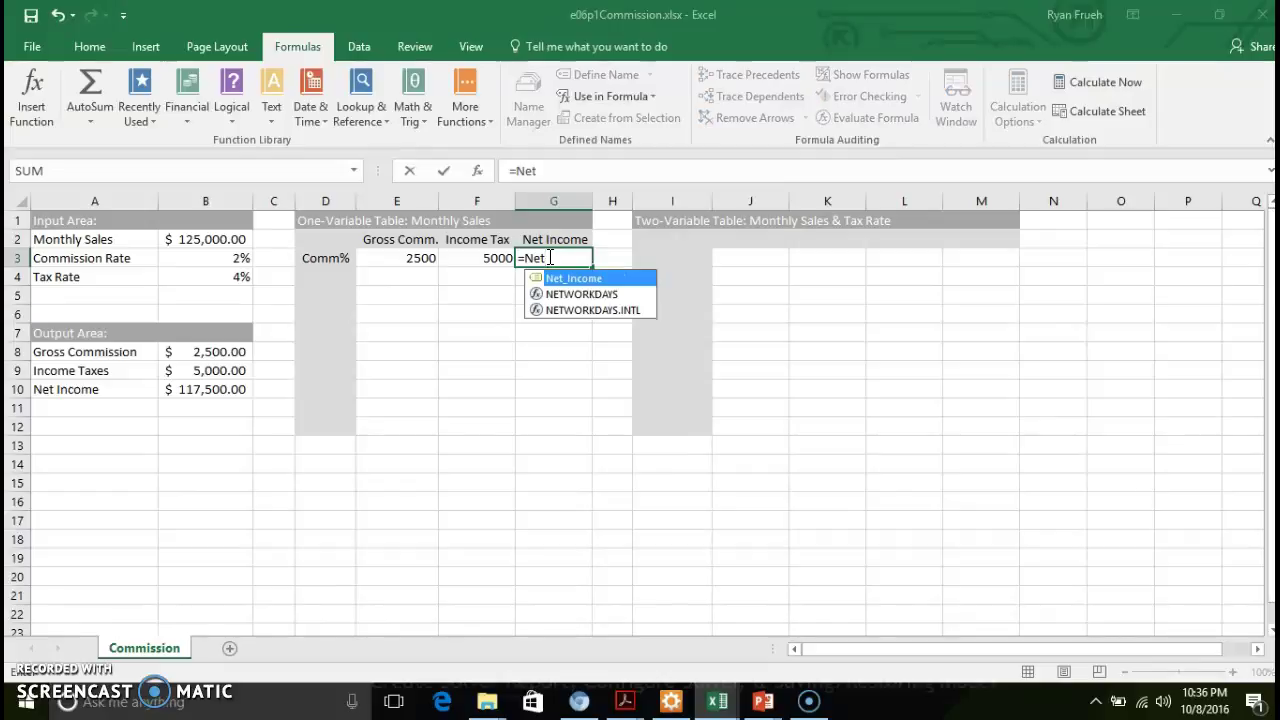
text(_Income)
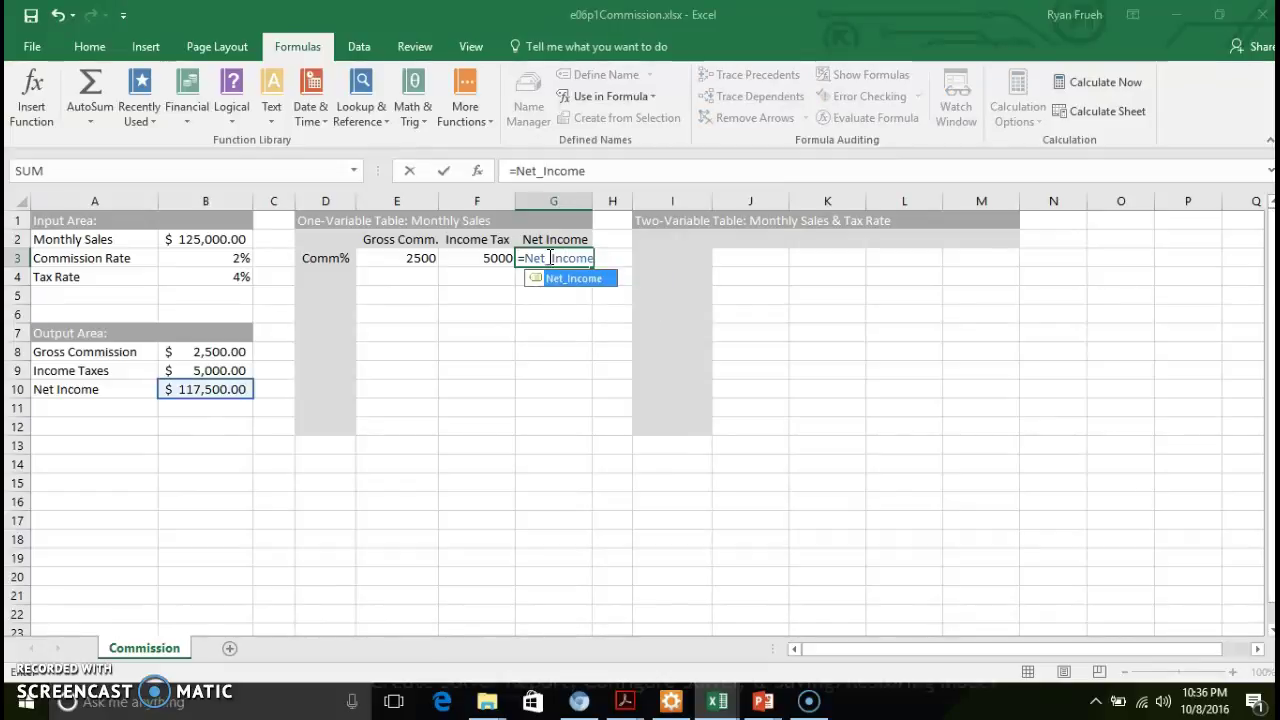
key(Return)
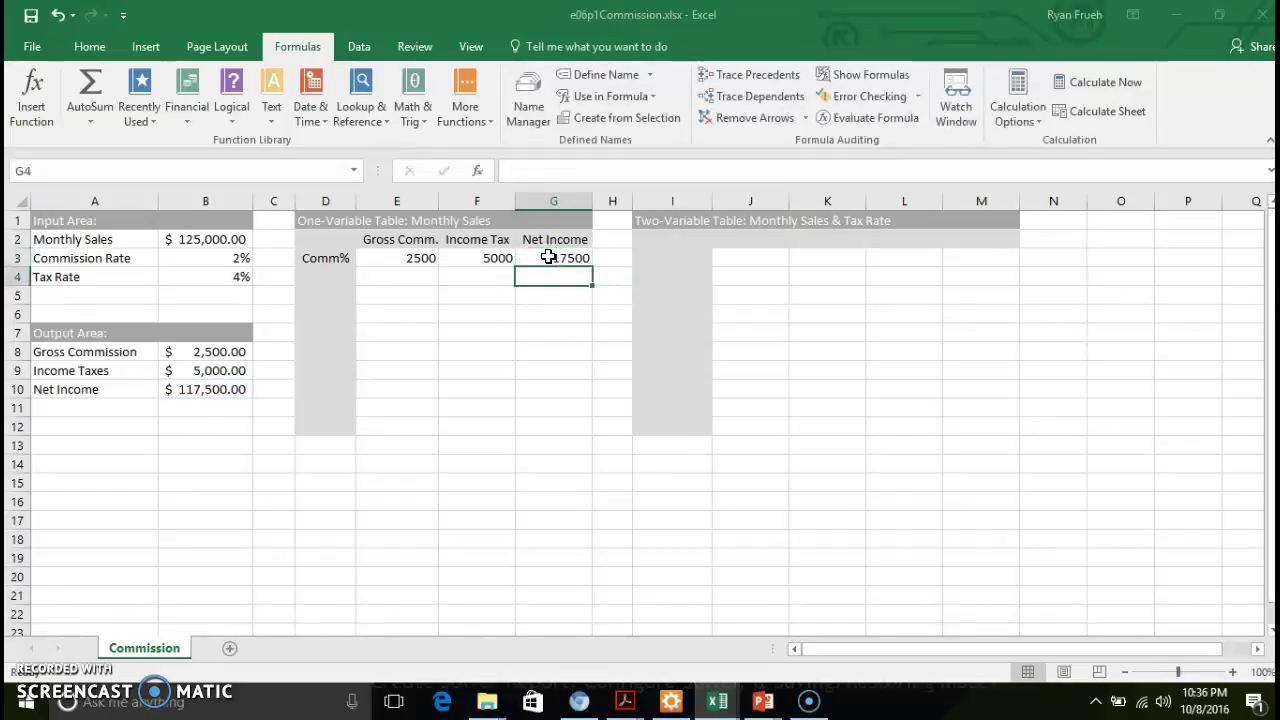
Step: Enter 2.5 in D4 below the Comm% label and format the cell as a percentage
click(347, 278)
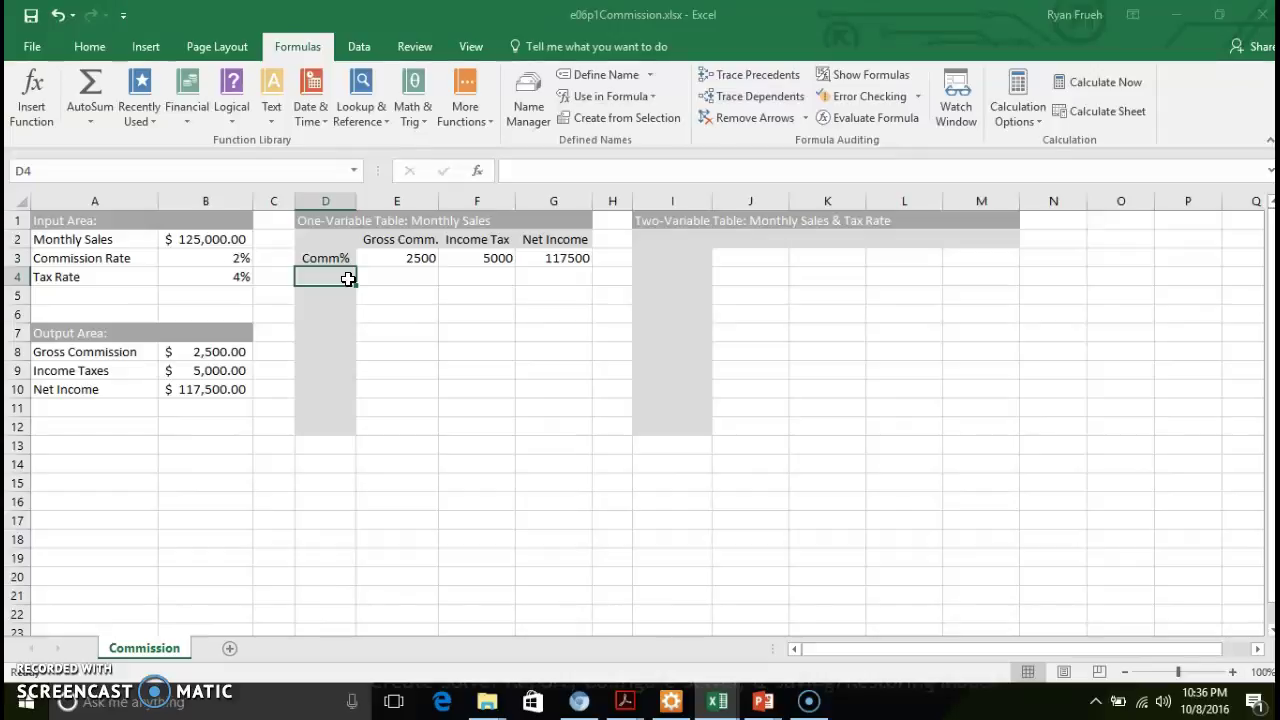
text(2.5)
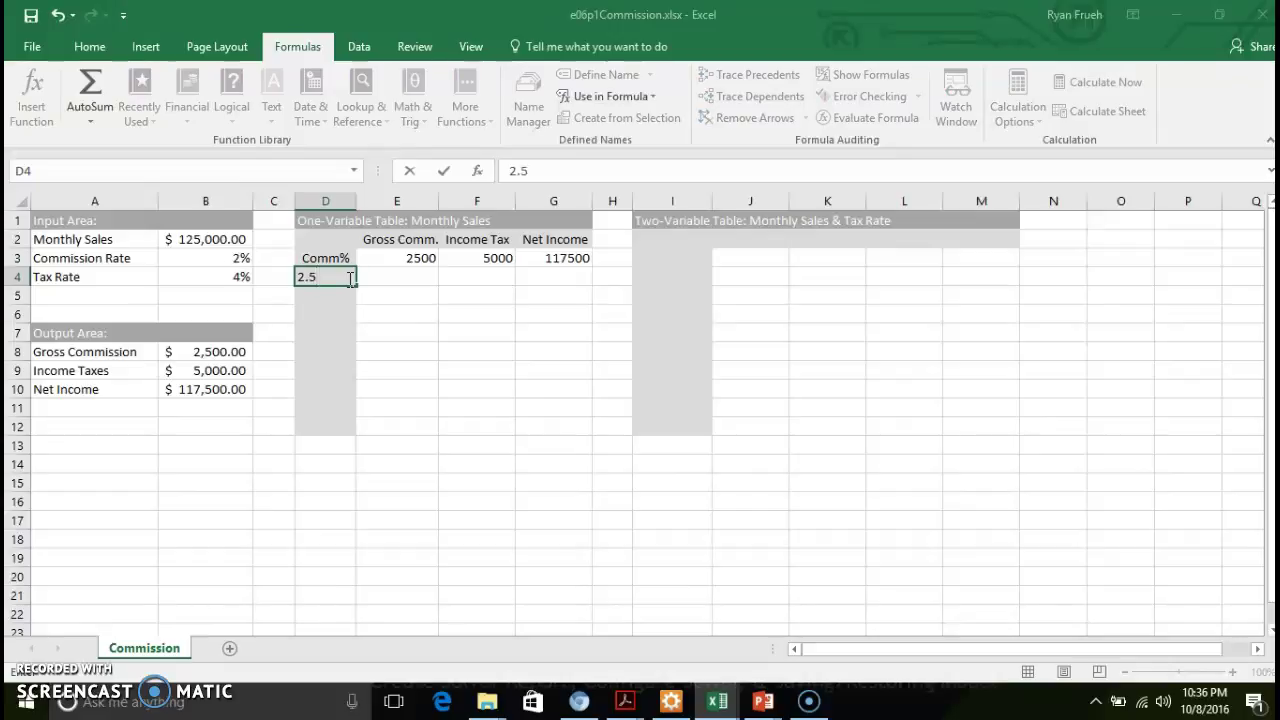
click(353, 340)
click(337, 275)
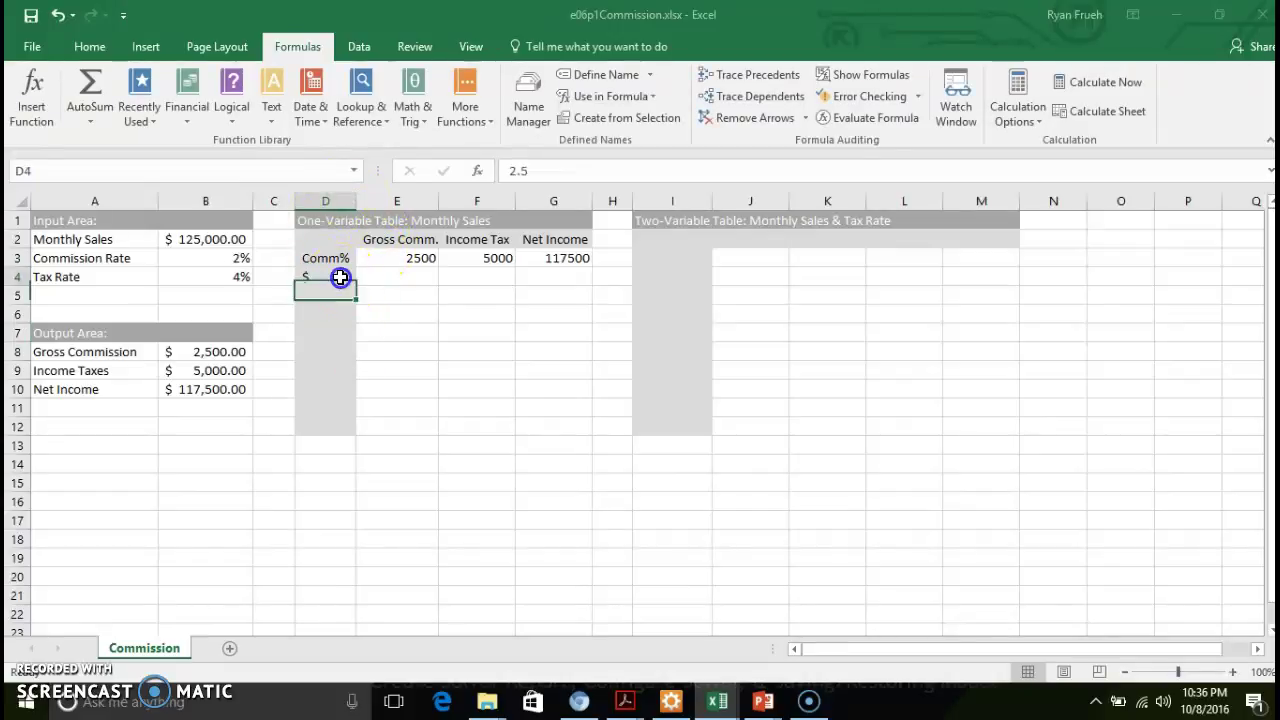
click(100, 48)
click(642, 112)
Step: Correct the rate in D4 to 2.5% and display it with one decimal place
click(512, 172)
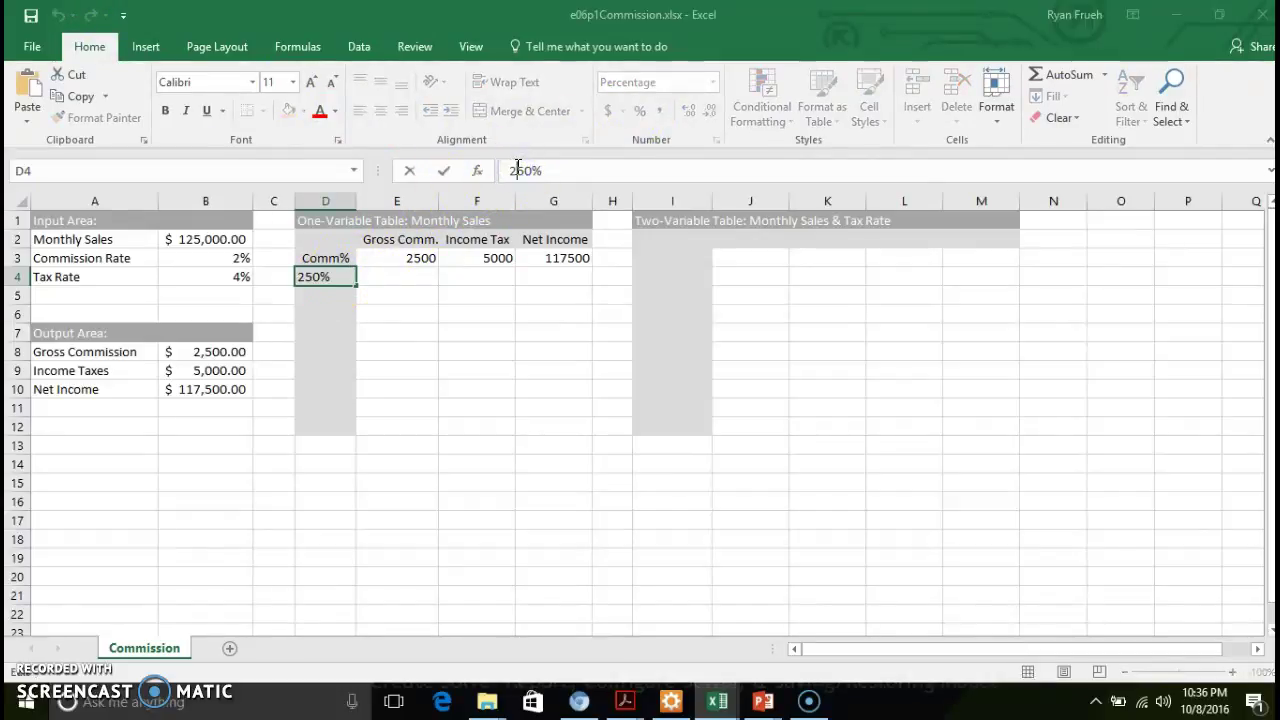
text(.)
key(Return)
click(511, 281)
click(343, 278)
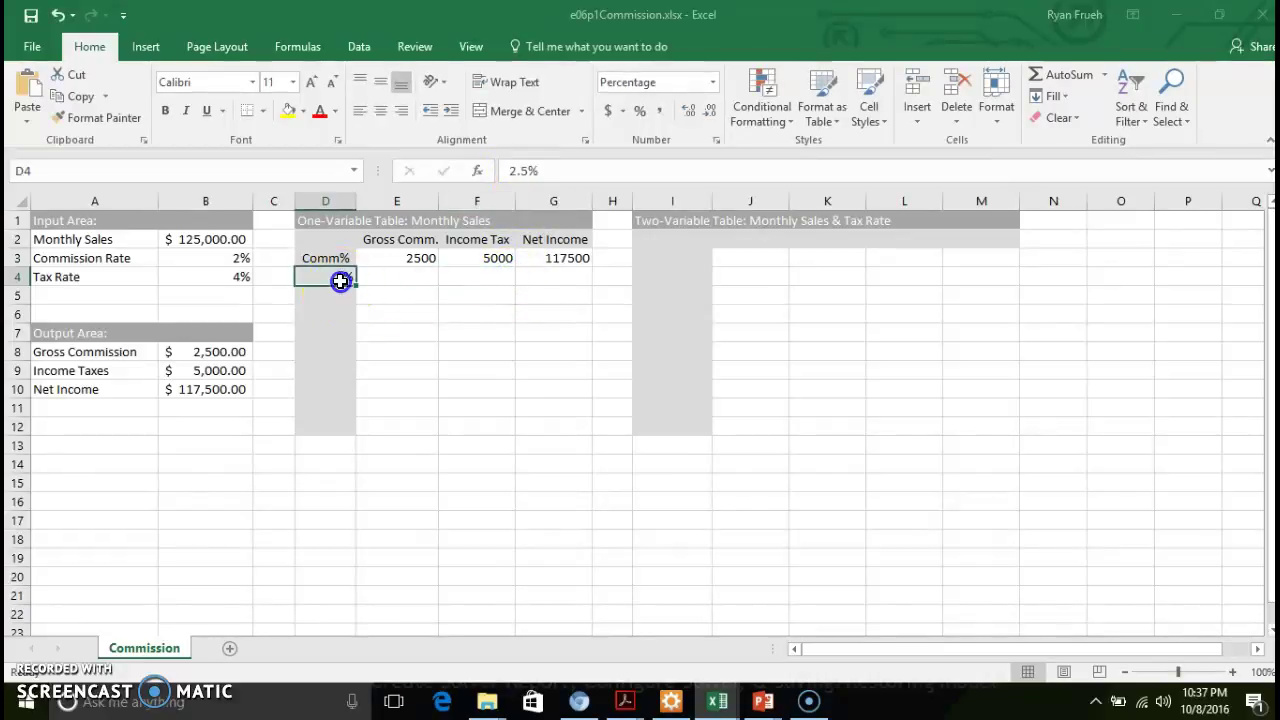
click(690, 112)
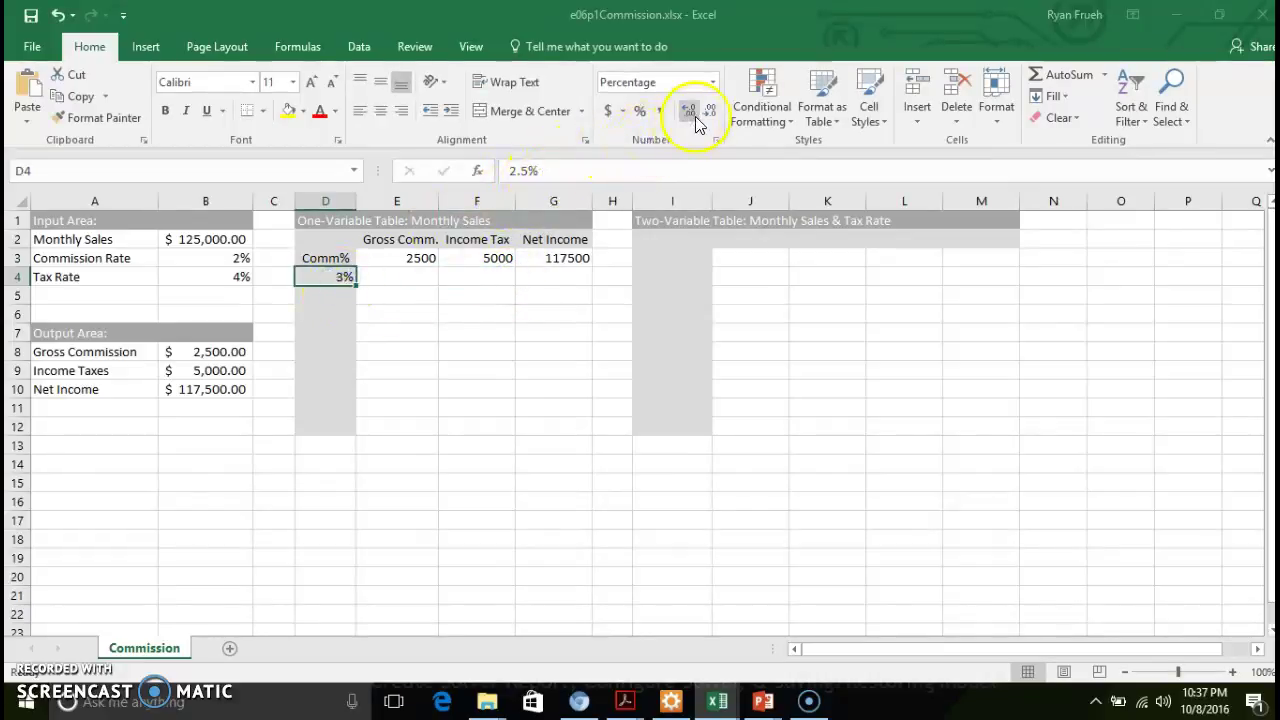
click(700, 347)
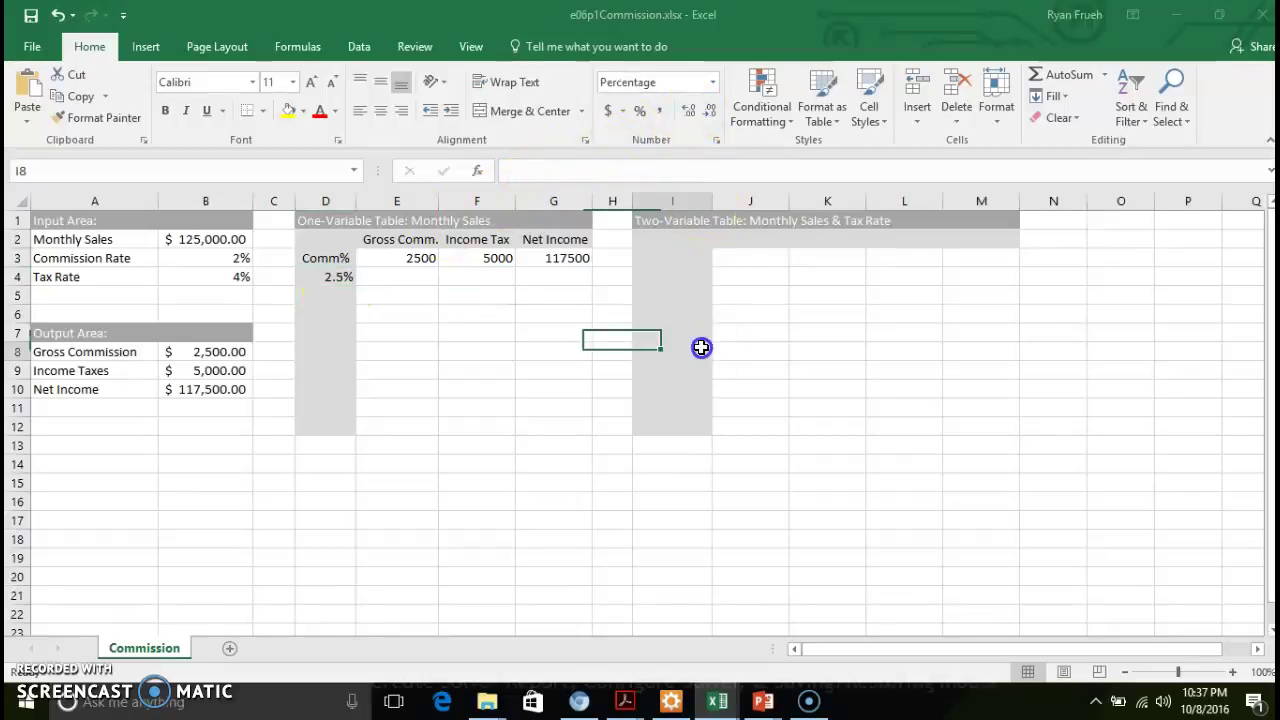
Step: Fill a linear series down the column from D4 with a step value of .5% and a stop value of 6.5%
click(333, 275)
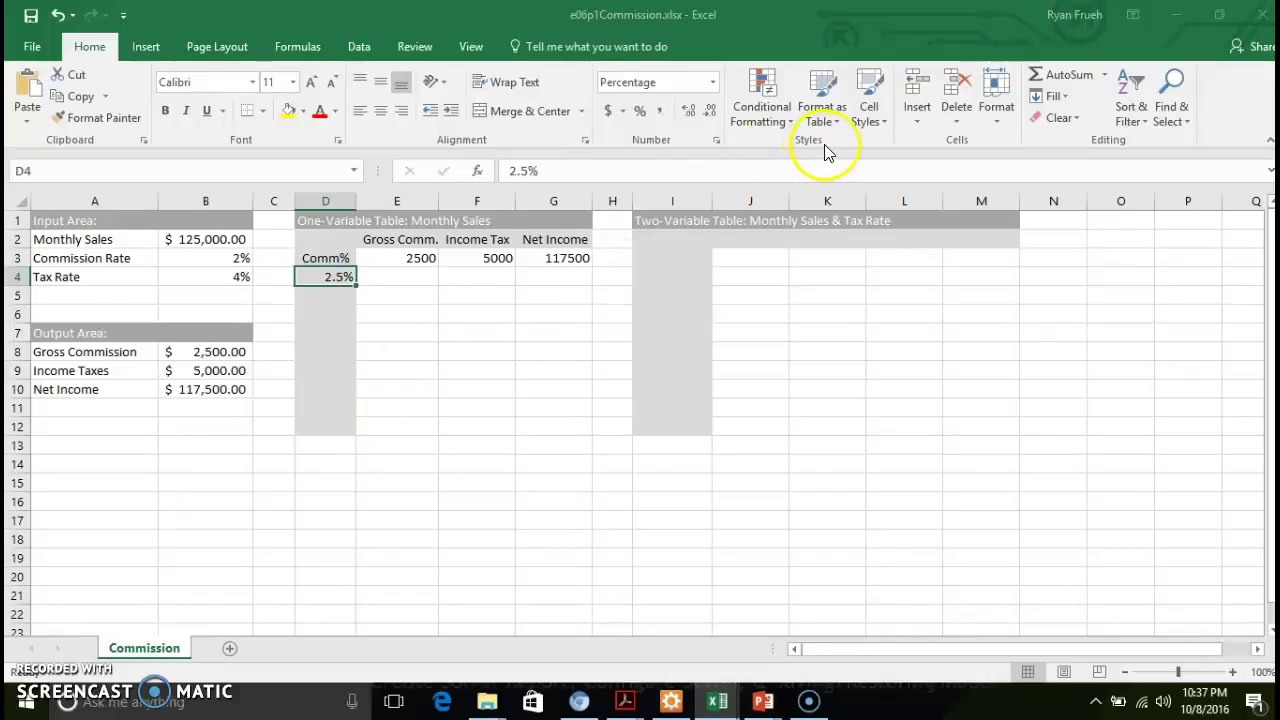
click(1067, 99)
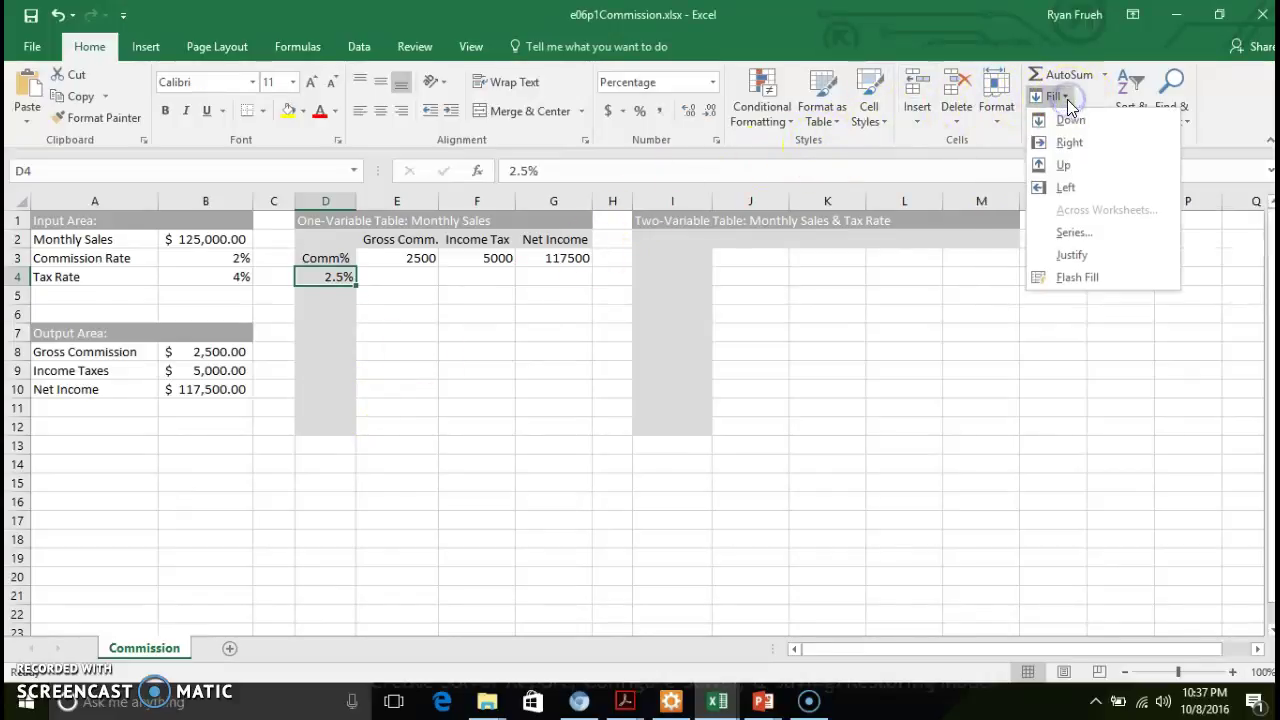
click(1068, 233)
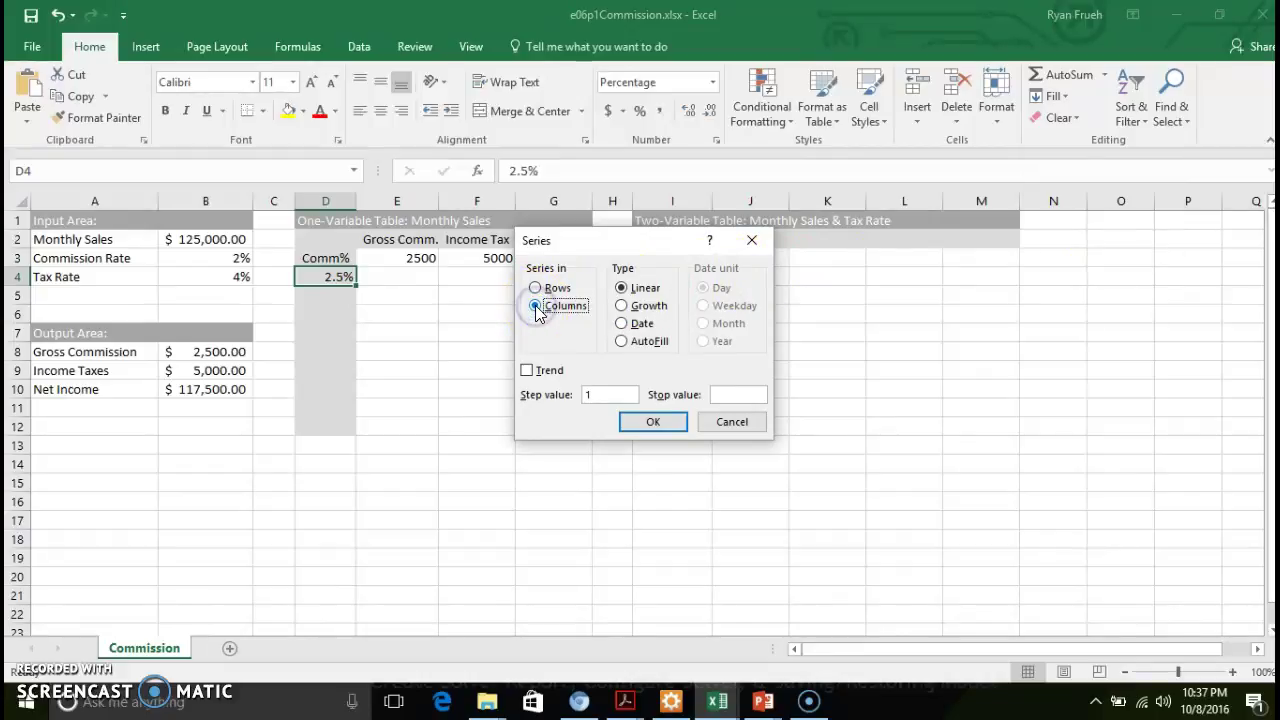
click(592, 395)
text(.5)
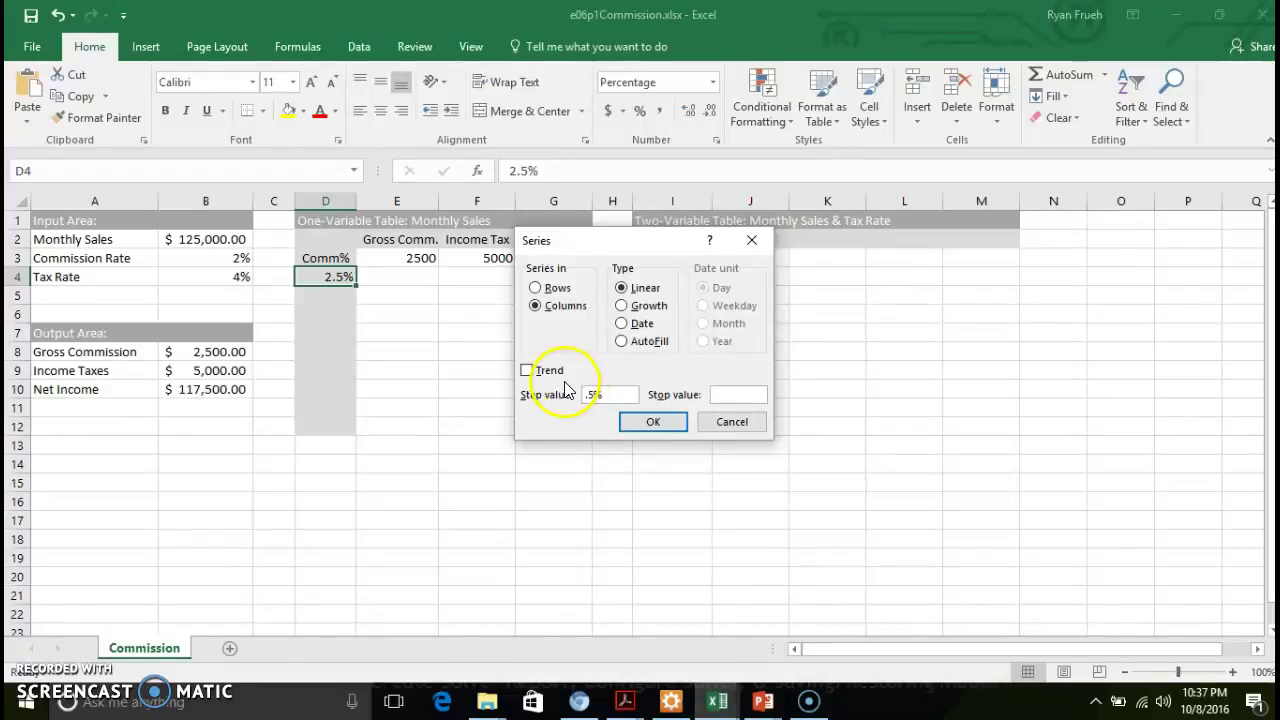
click(718, 395)
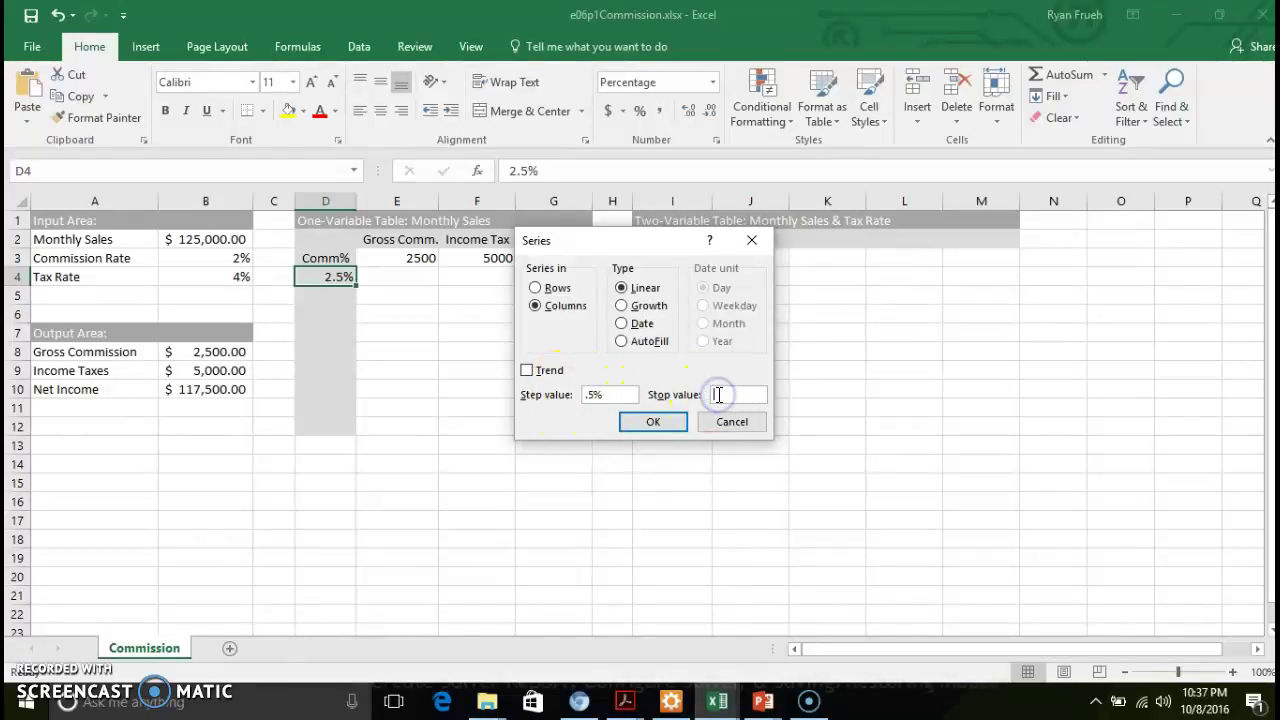
text(6.5%)
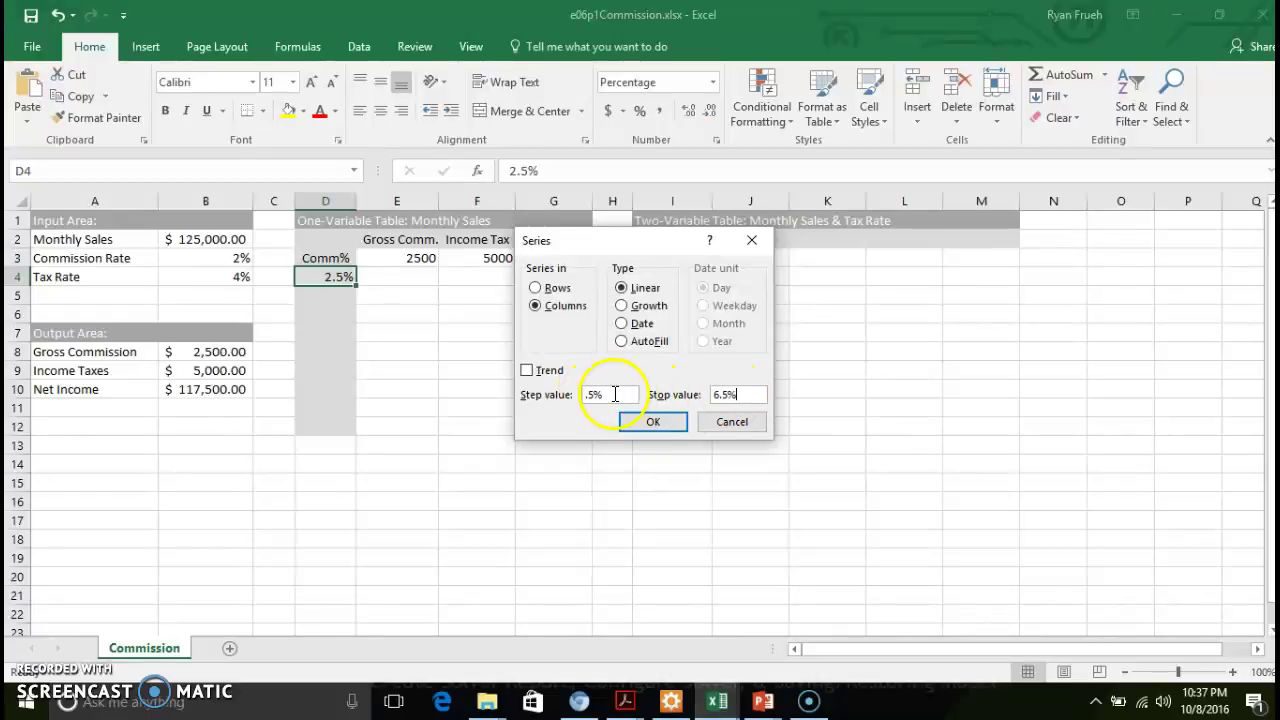
click(672, 424)
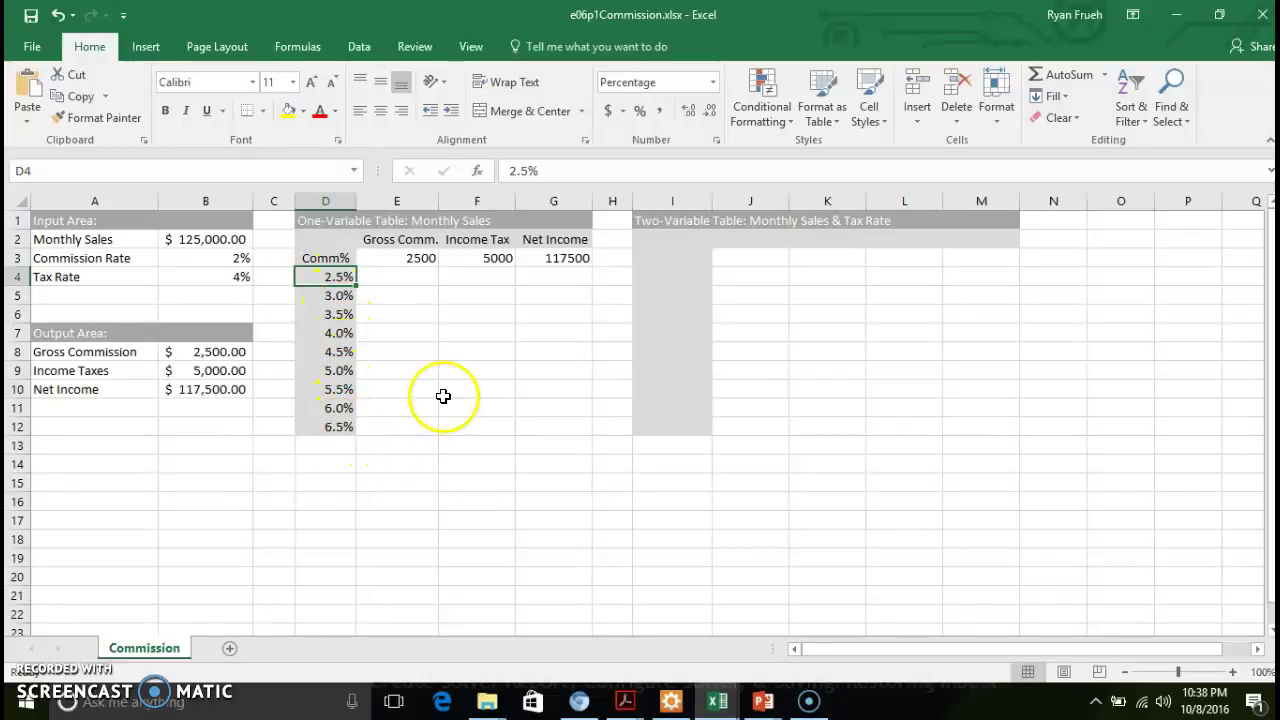
Step: Create a one-variable data table over D3:G12 using the commission rate in B3 as the column input cell
click(406, 260)
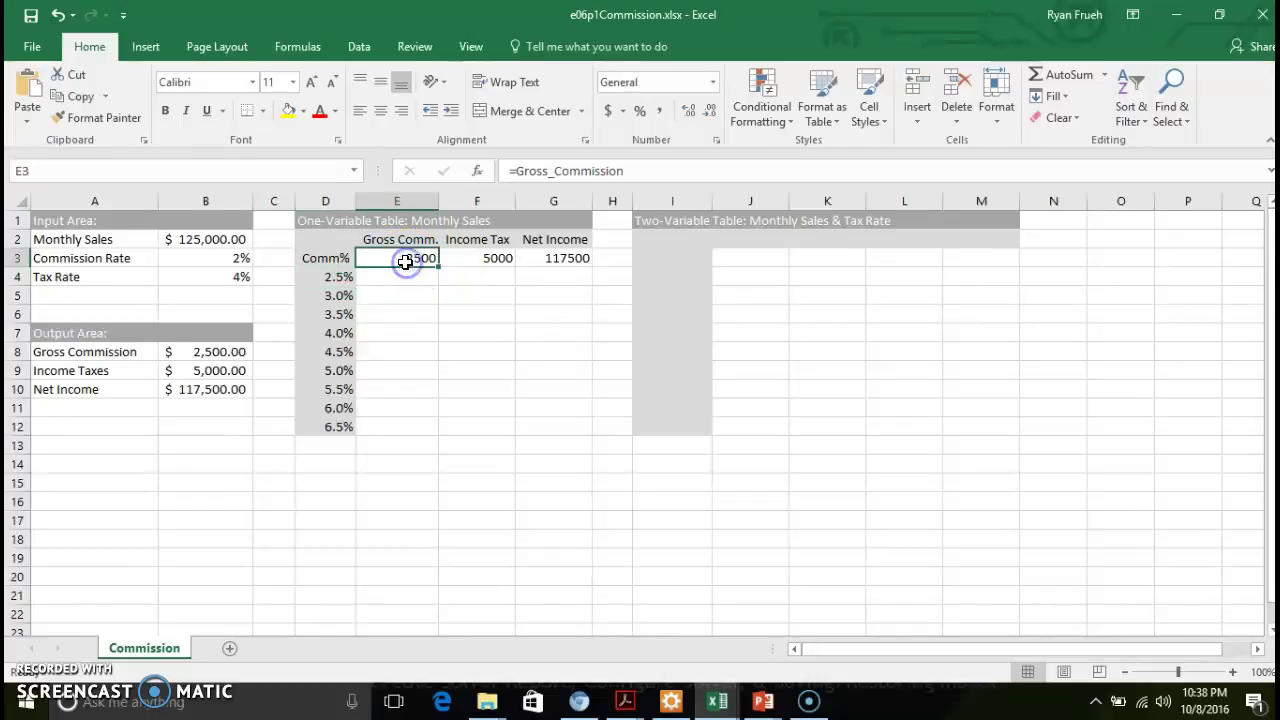
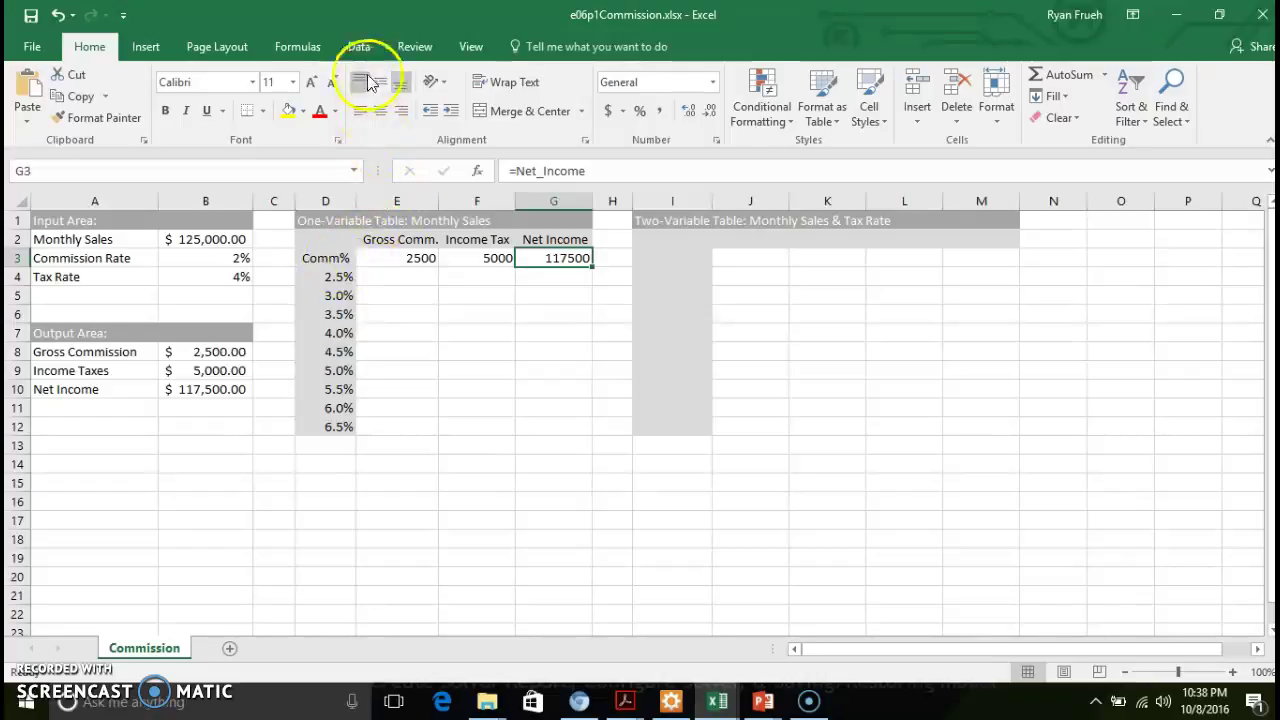
click(358, 46)
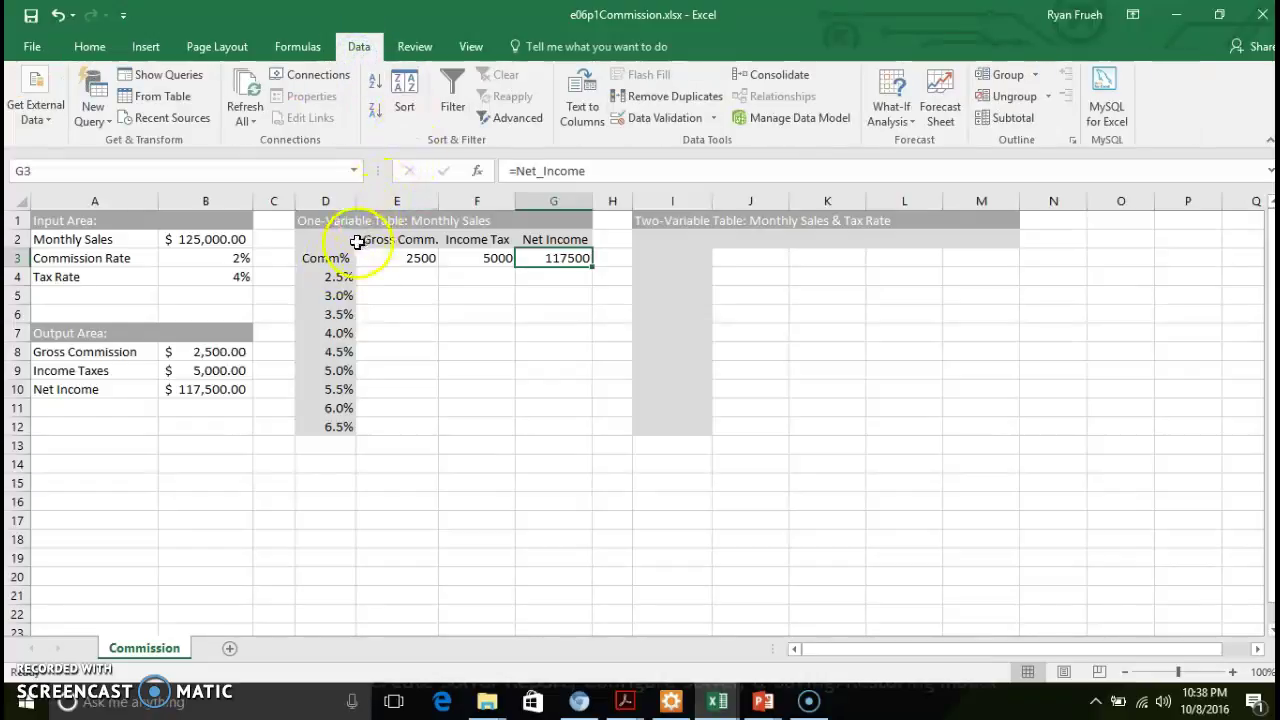
drag(333, 261, 556, 421)
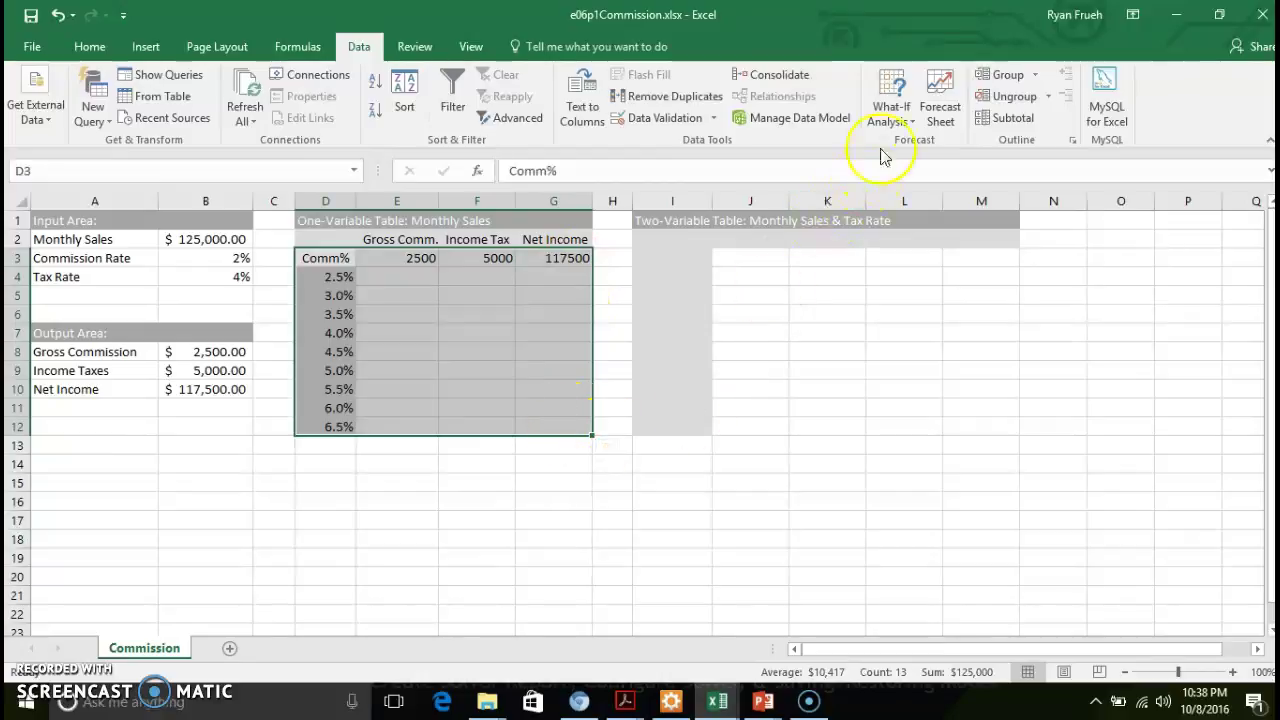
click(903, 121)
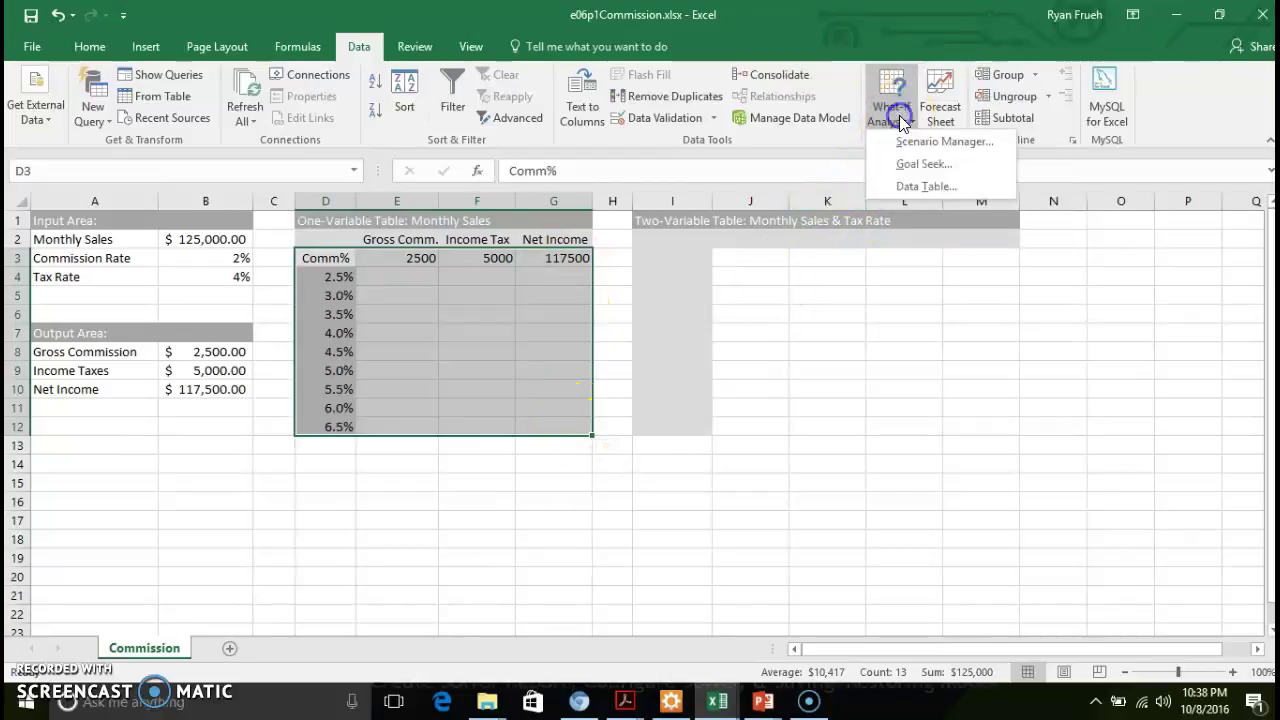
click(910, 196)
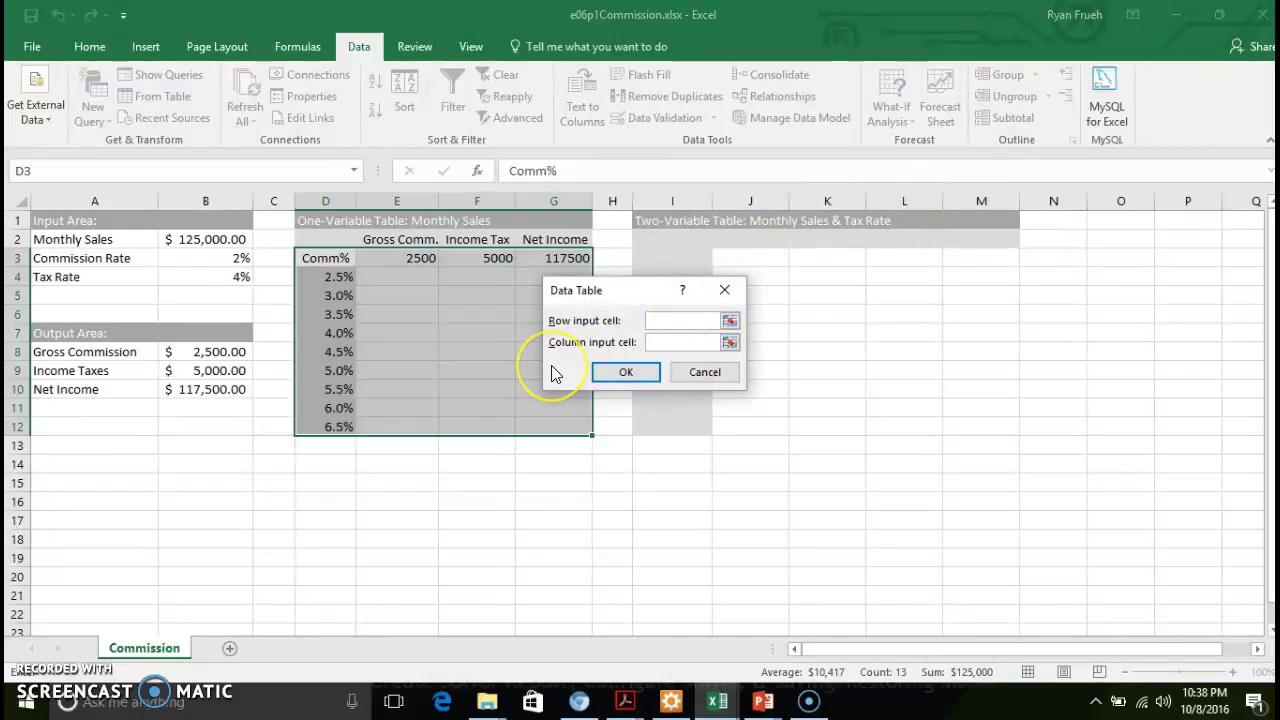
click(670, 342)
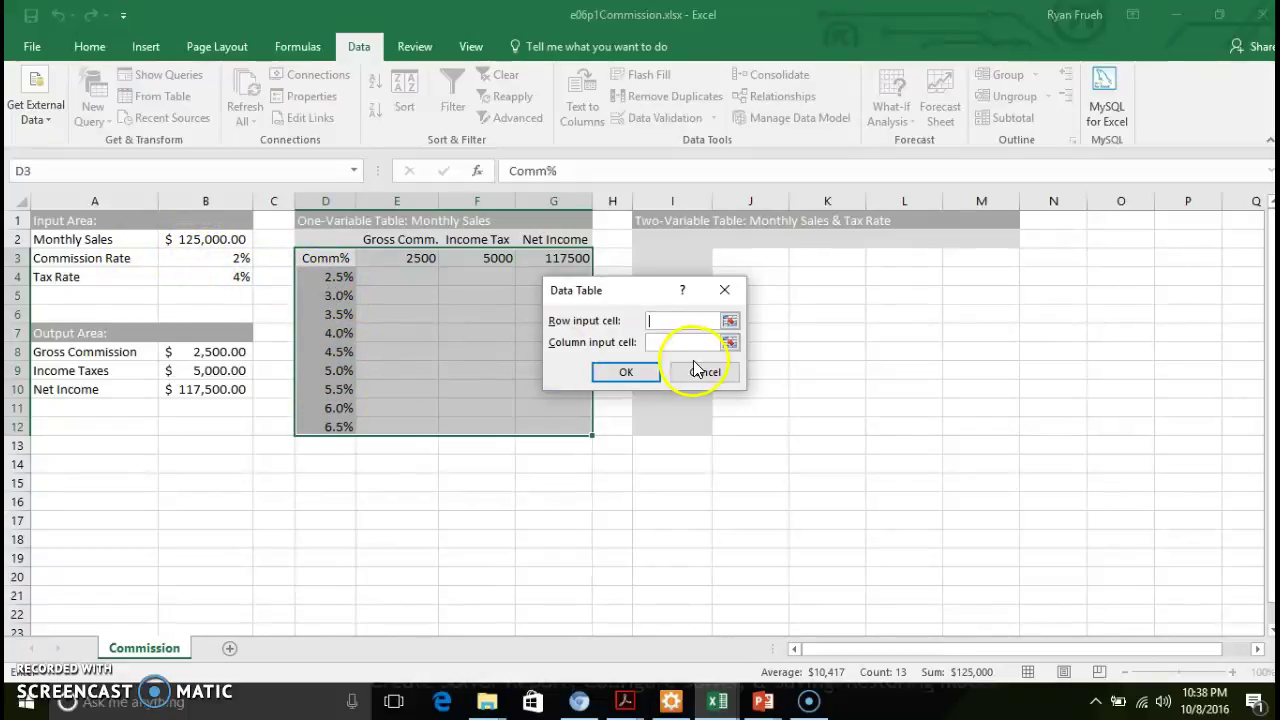
click(730, 342)
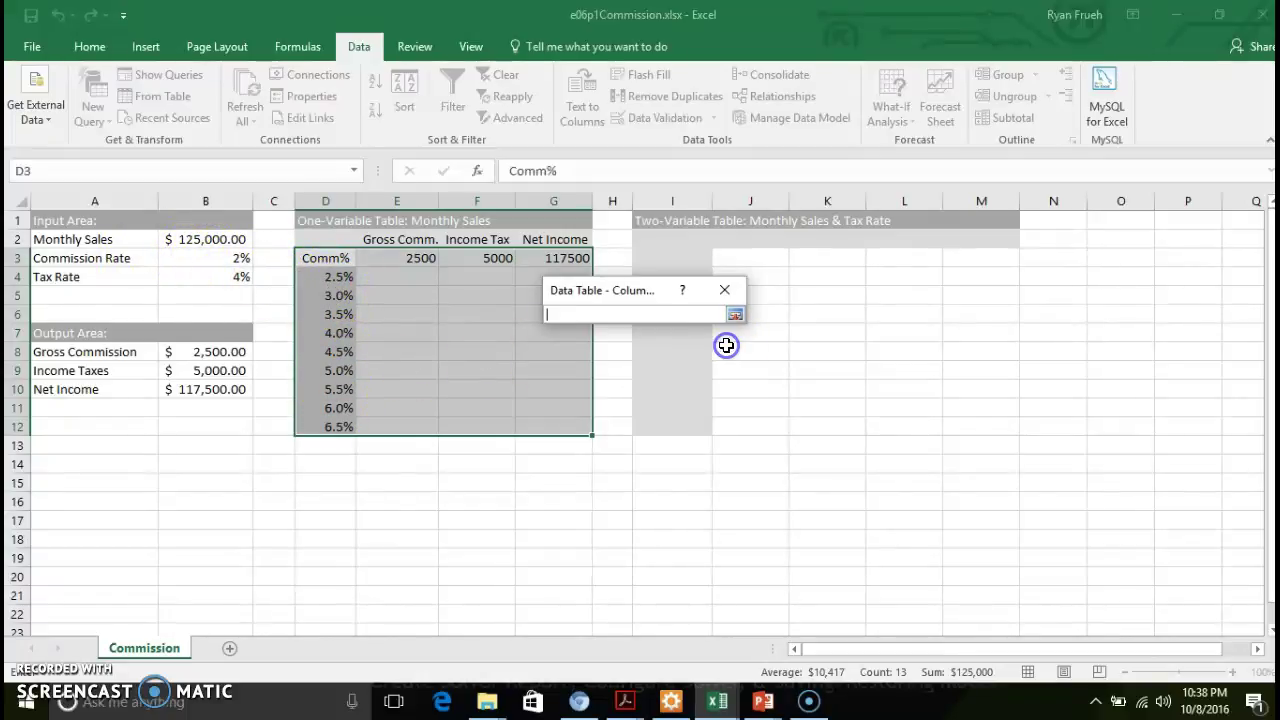
click(228, 259)
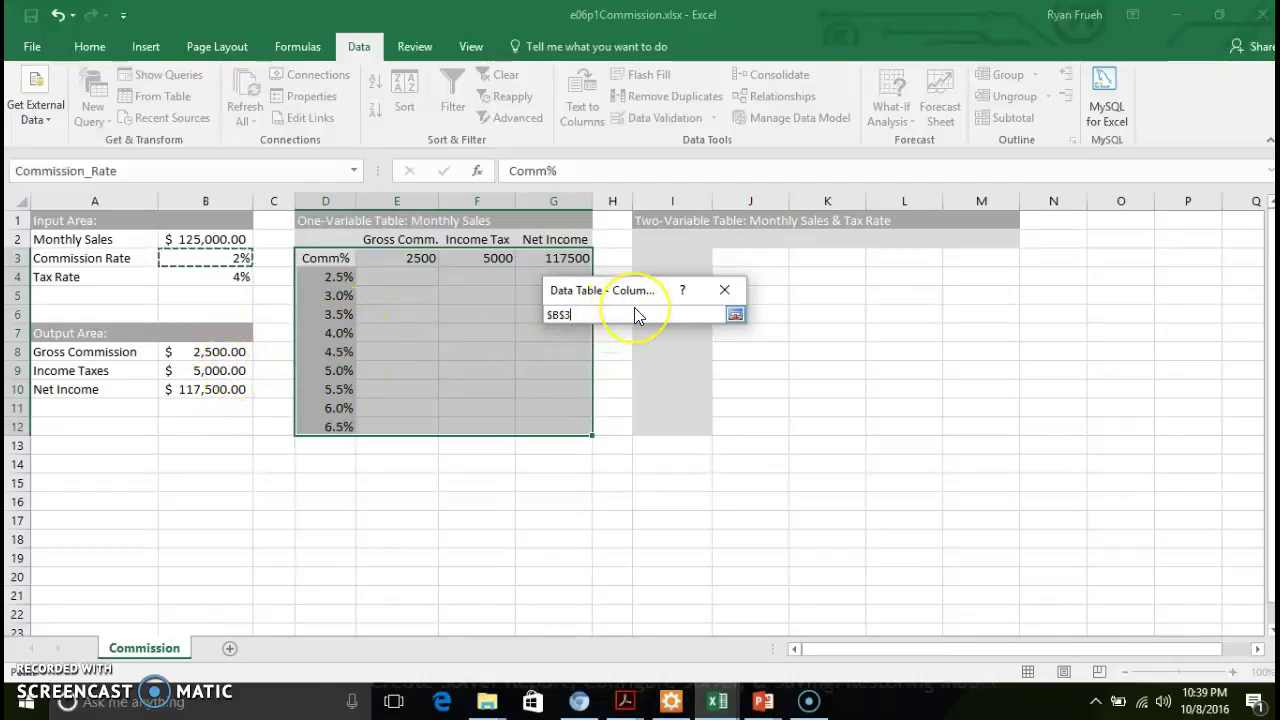
key(Return)
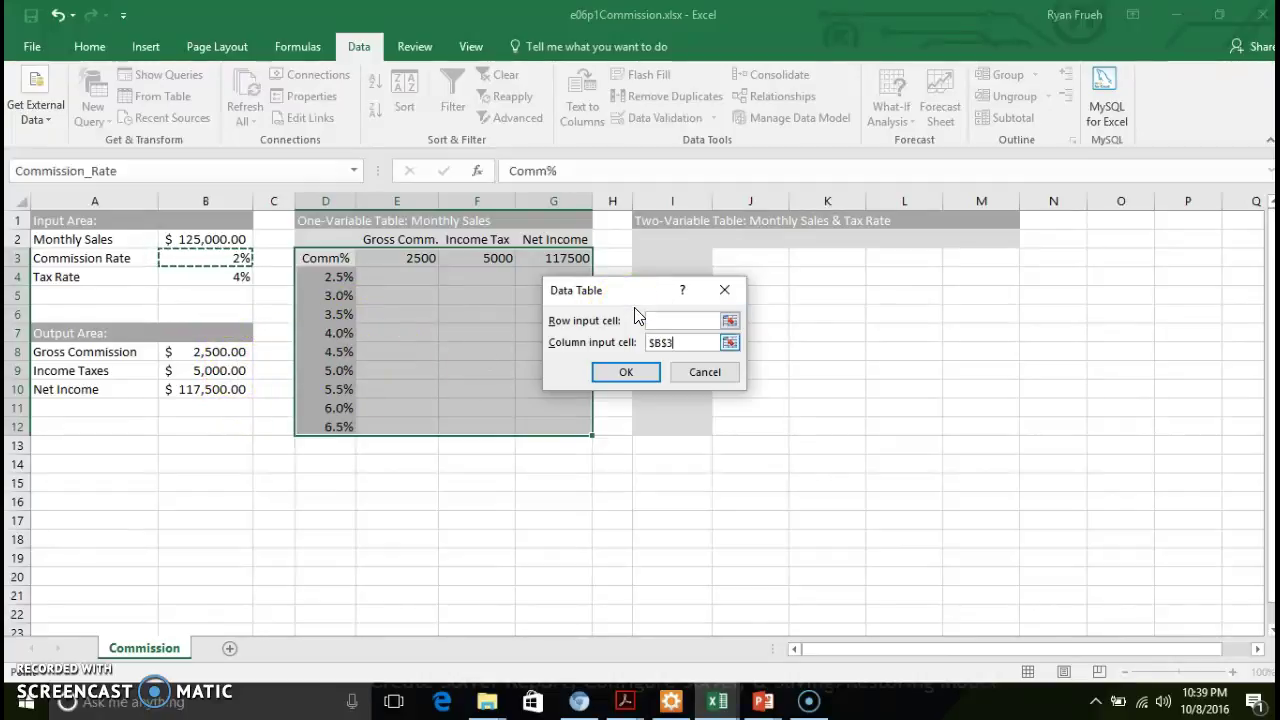
click(630, 376)
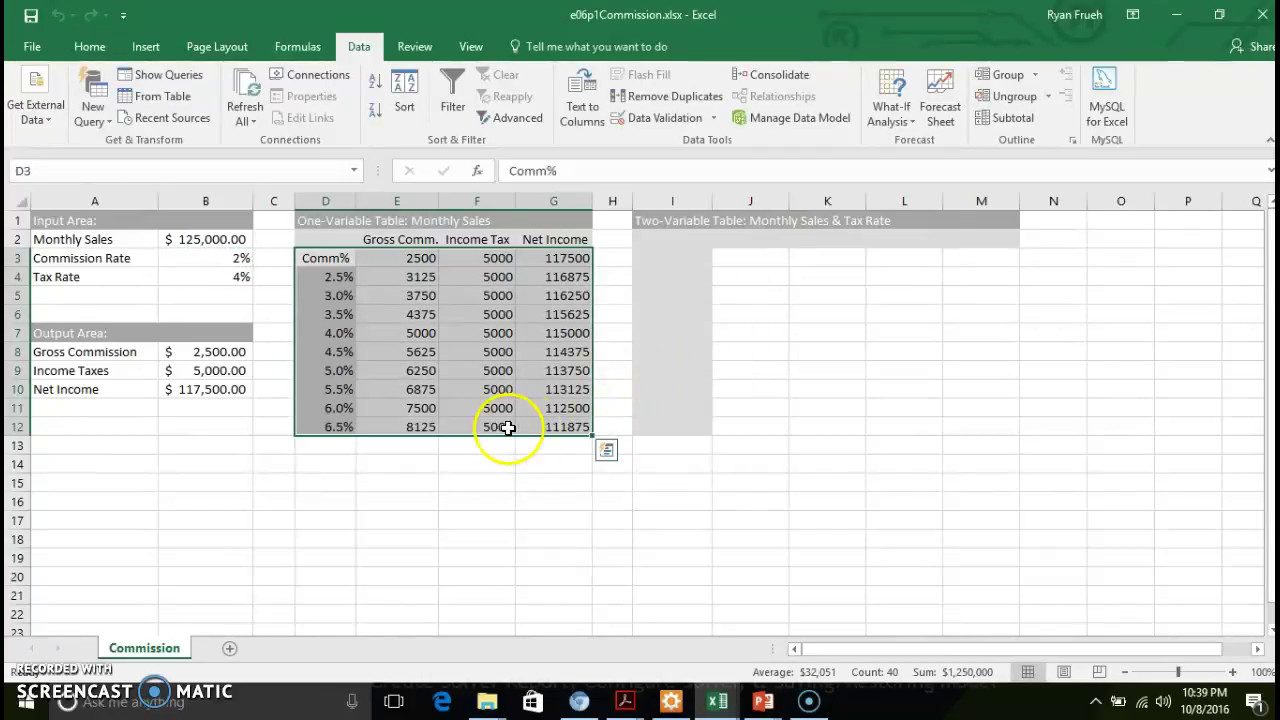
Step: Apply the Accounting number format to E3:G12 and widen column G to fit the net income values
click(395, 260)
drag(395, 260, 558, 427)
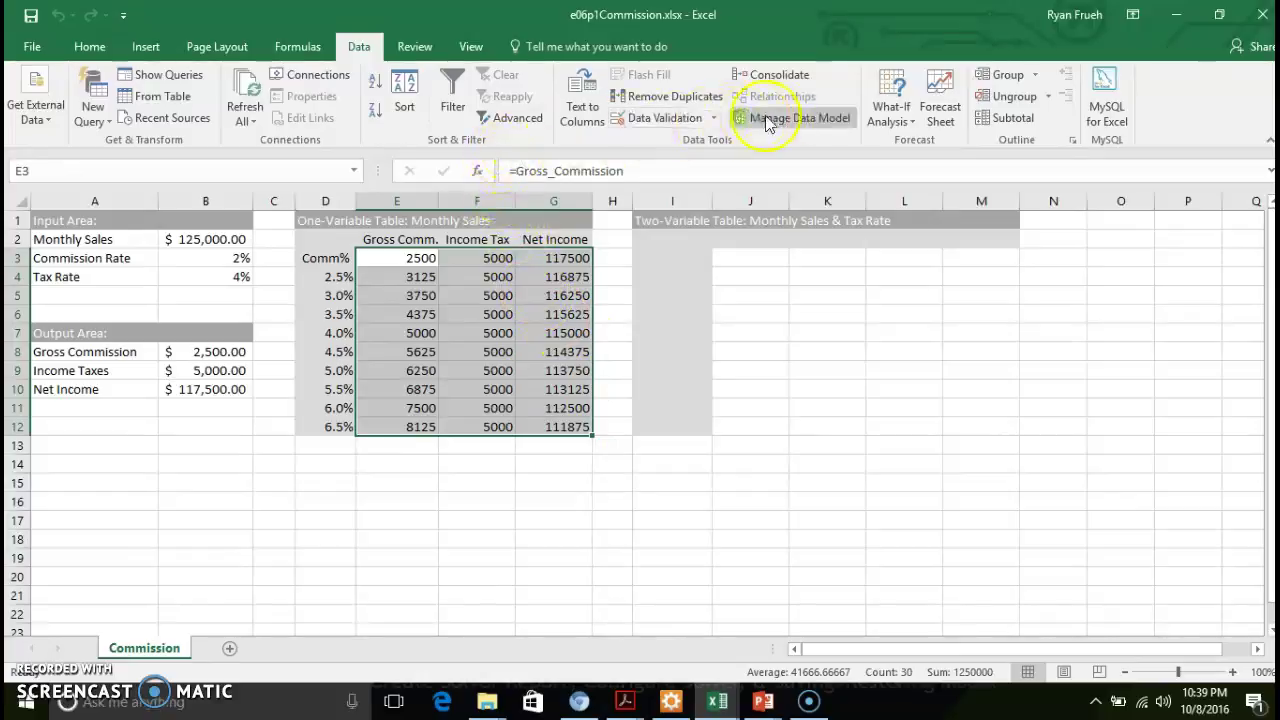
click(90, 46)
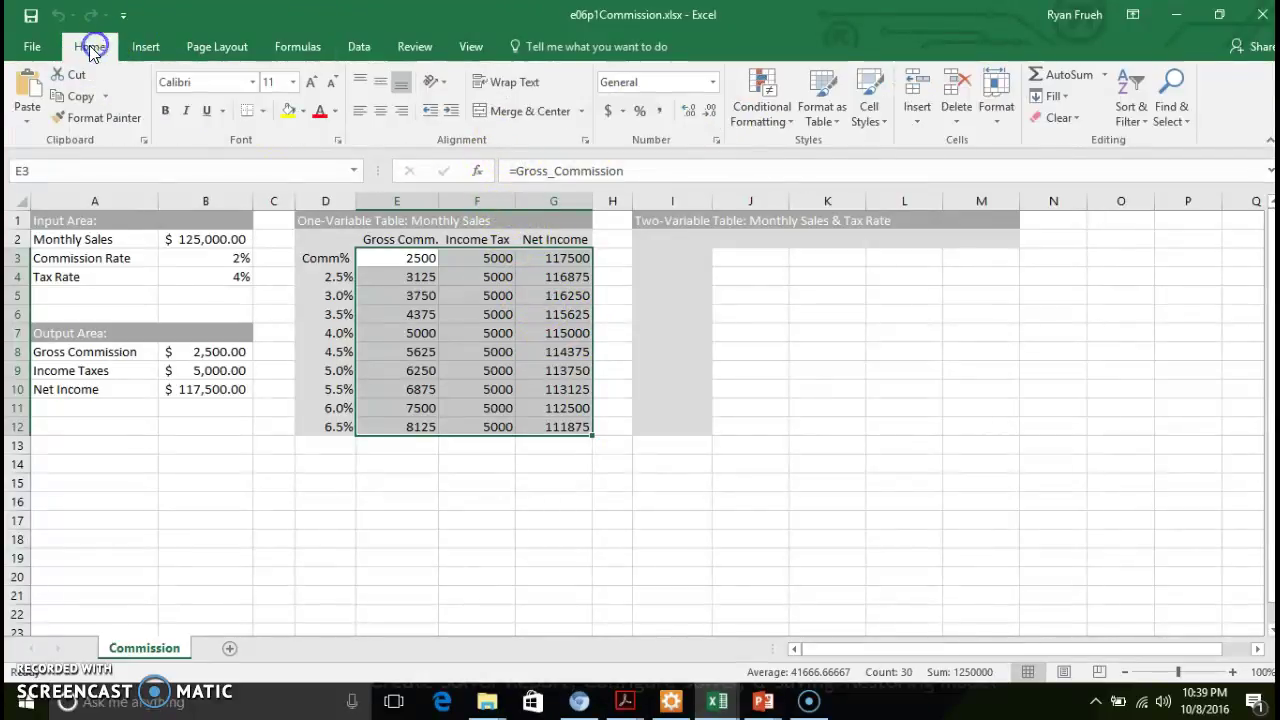
click(609, 111)
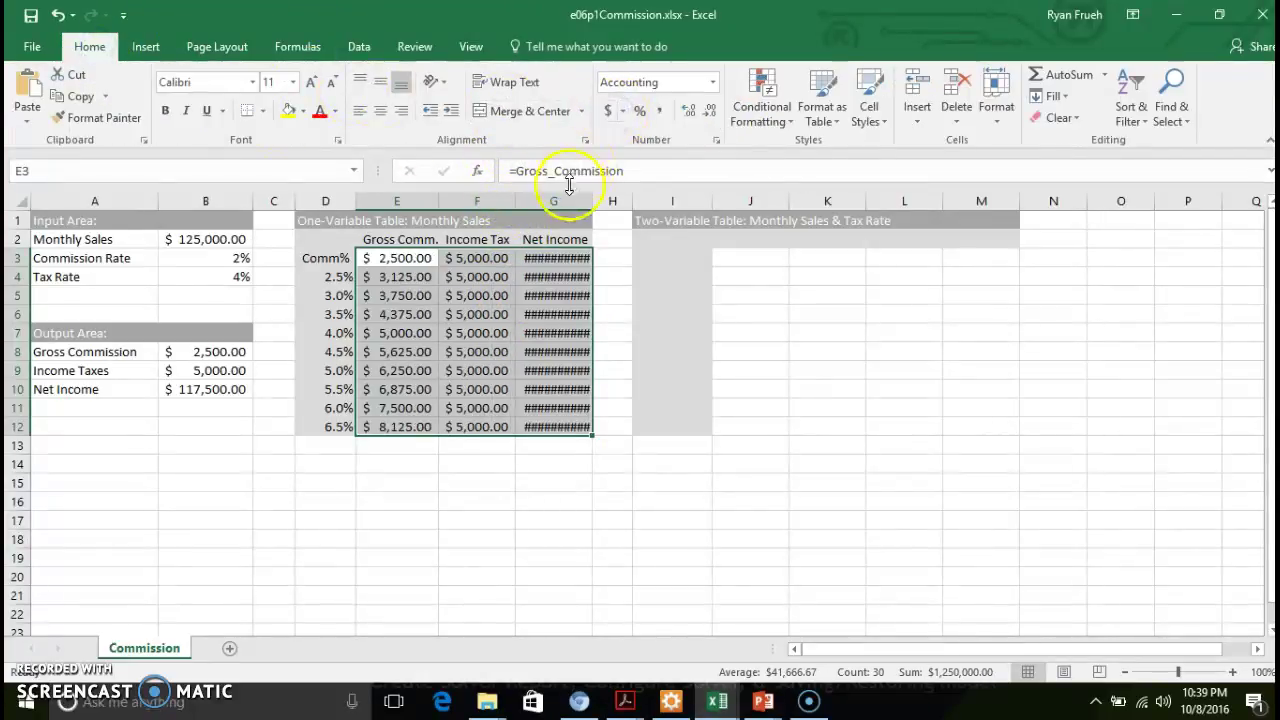
drag(592, 196, 622, 200)
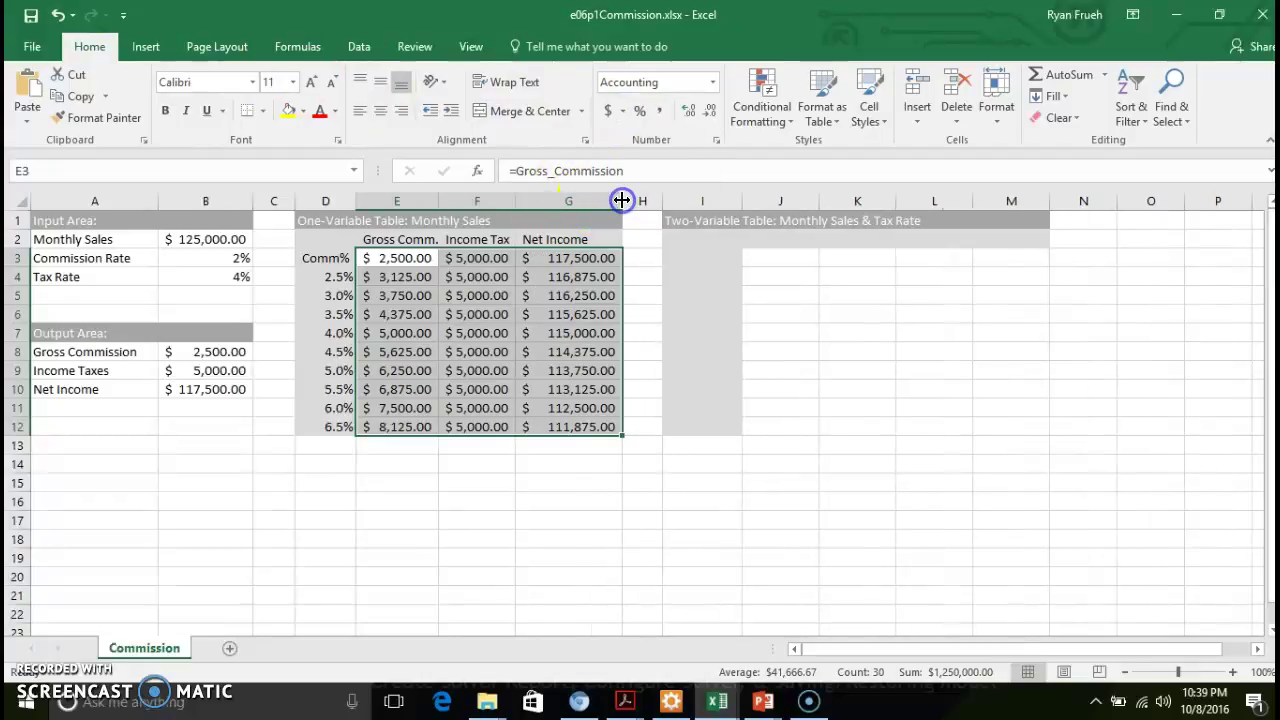
click(476, 295)
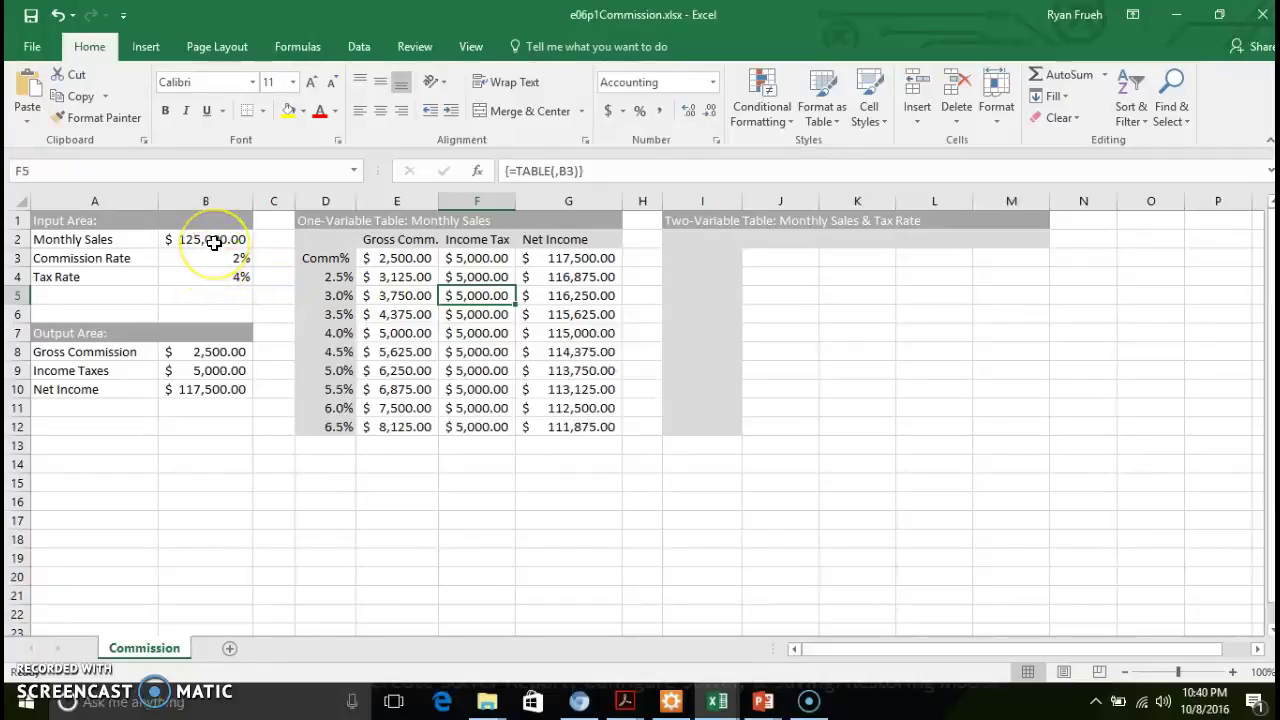
click(458, 277)
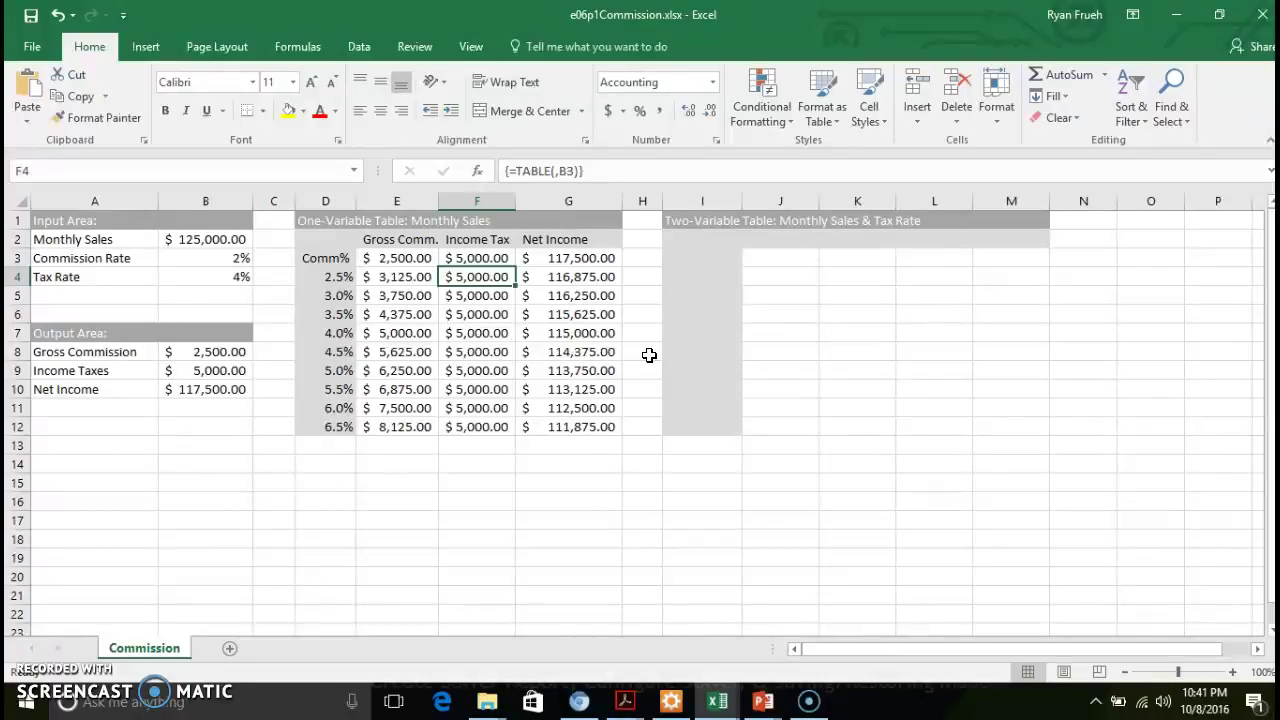
Step: Enter the formula =Net_Income in I2, the corner cell of the two-variable table
click(710, 240)
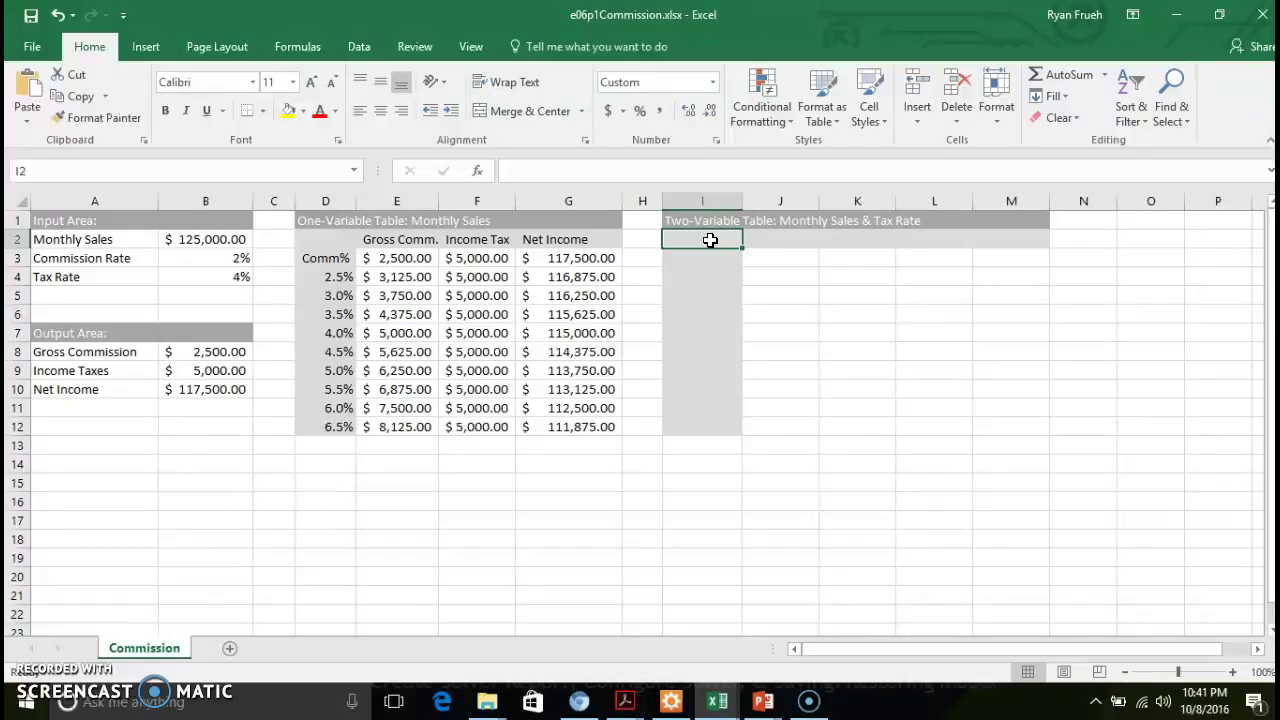
text(=)
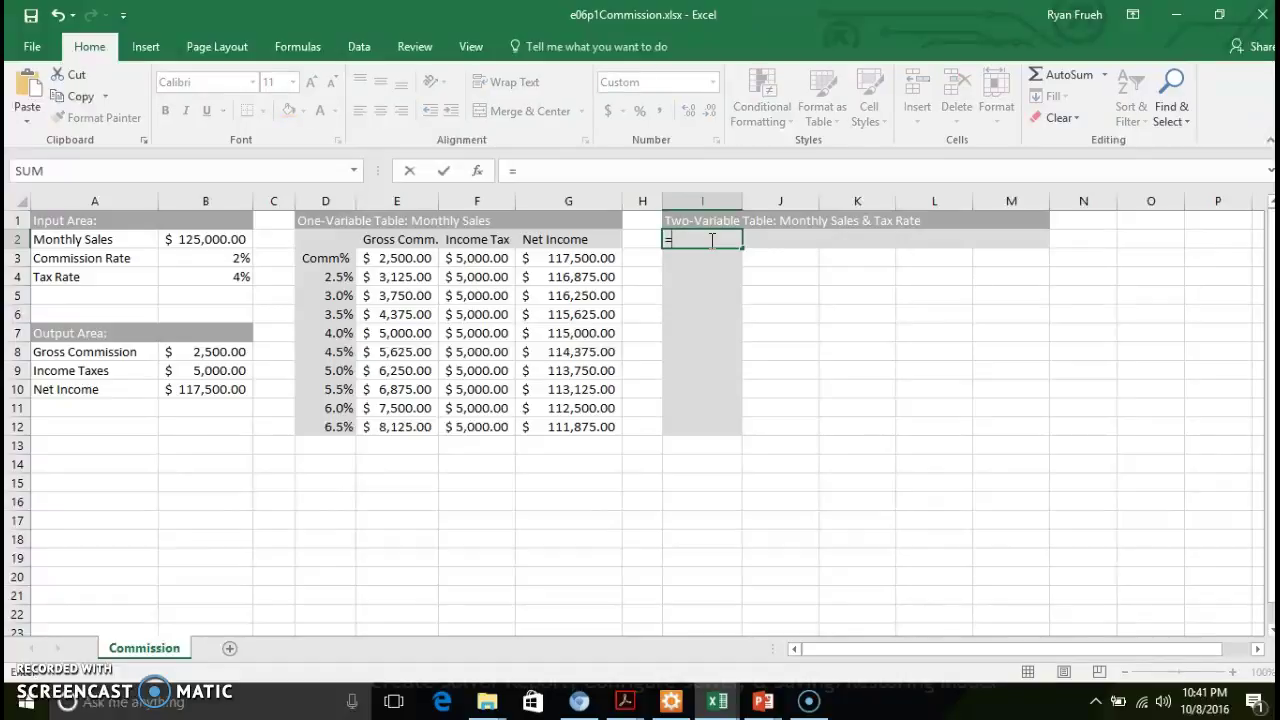
text(Net_i)
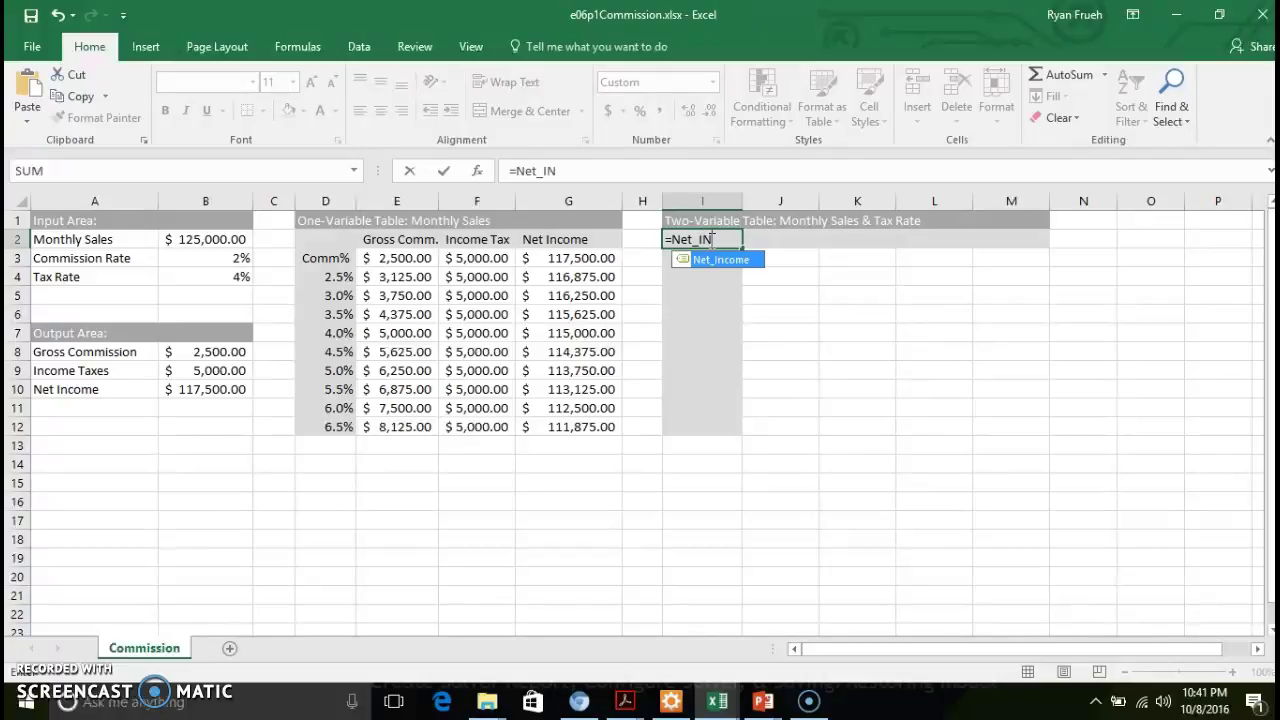
text(NCome)
key(Return)
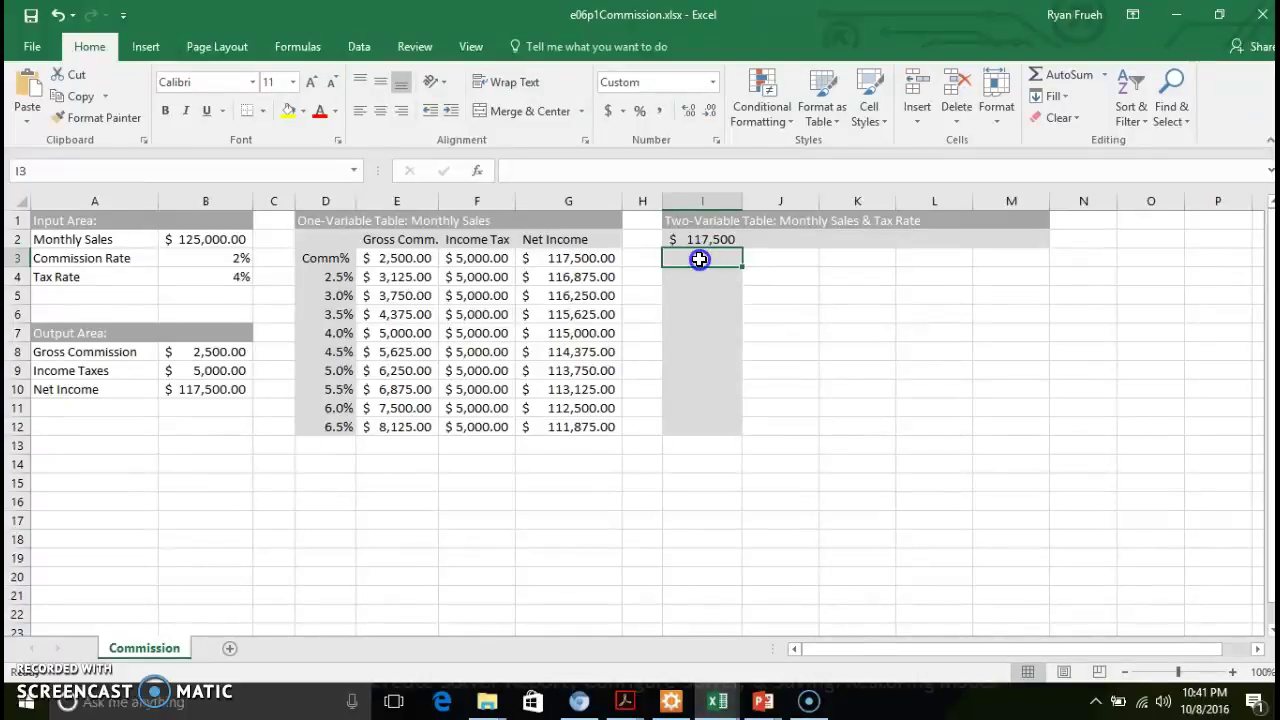
Step: Enter 2.5% in I3 and format it as a percentage with one decimal place
text(2.5)
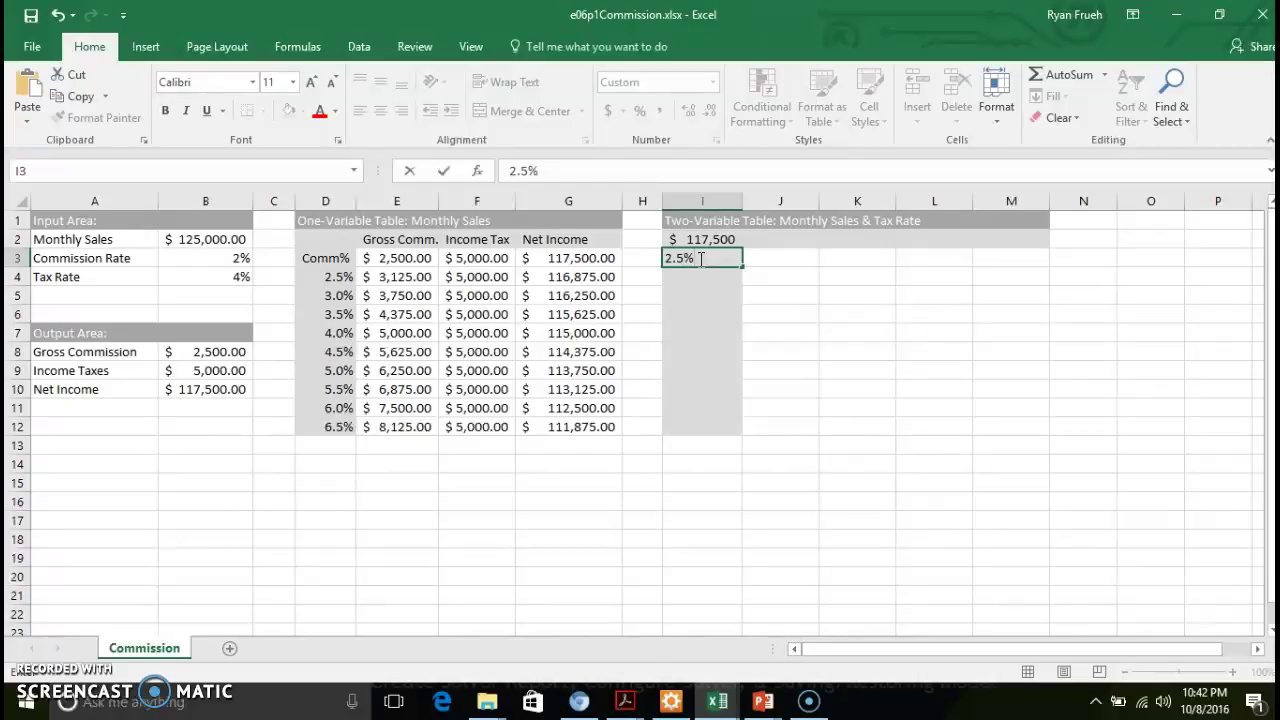
key(Return)
click(699, 258)
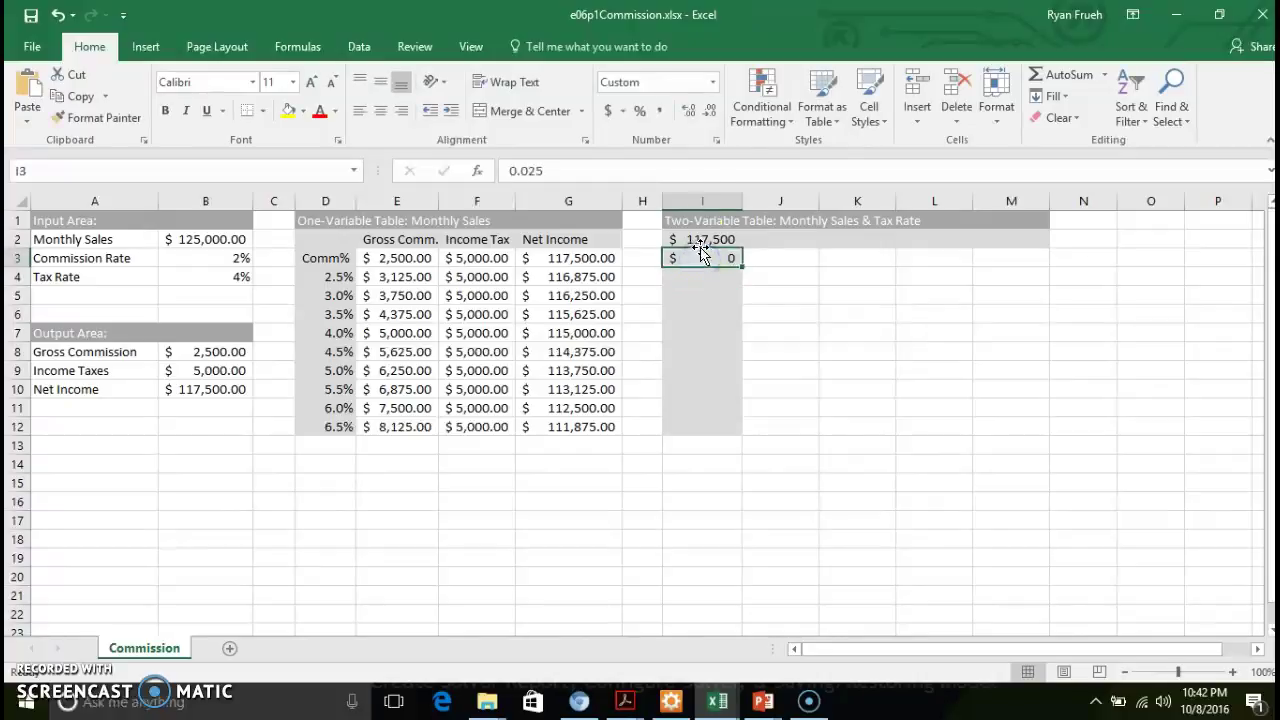
click(640, 111)
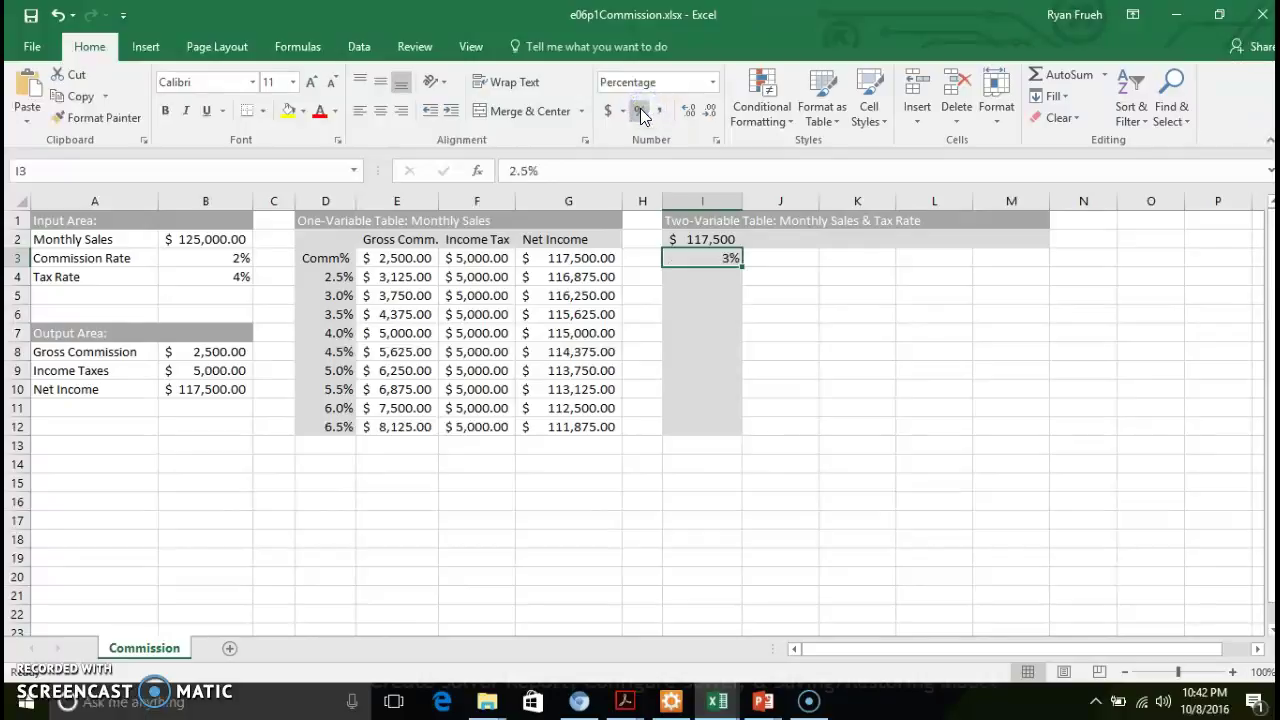
click(702, 112)
click(690, 112)
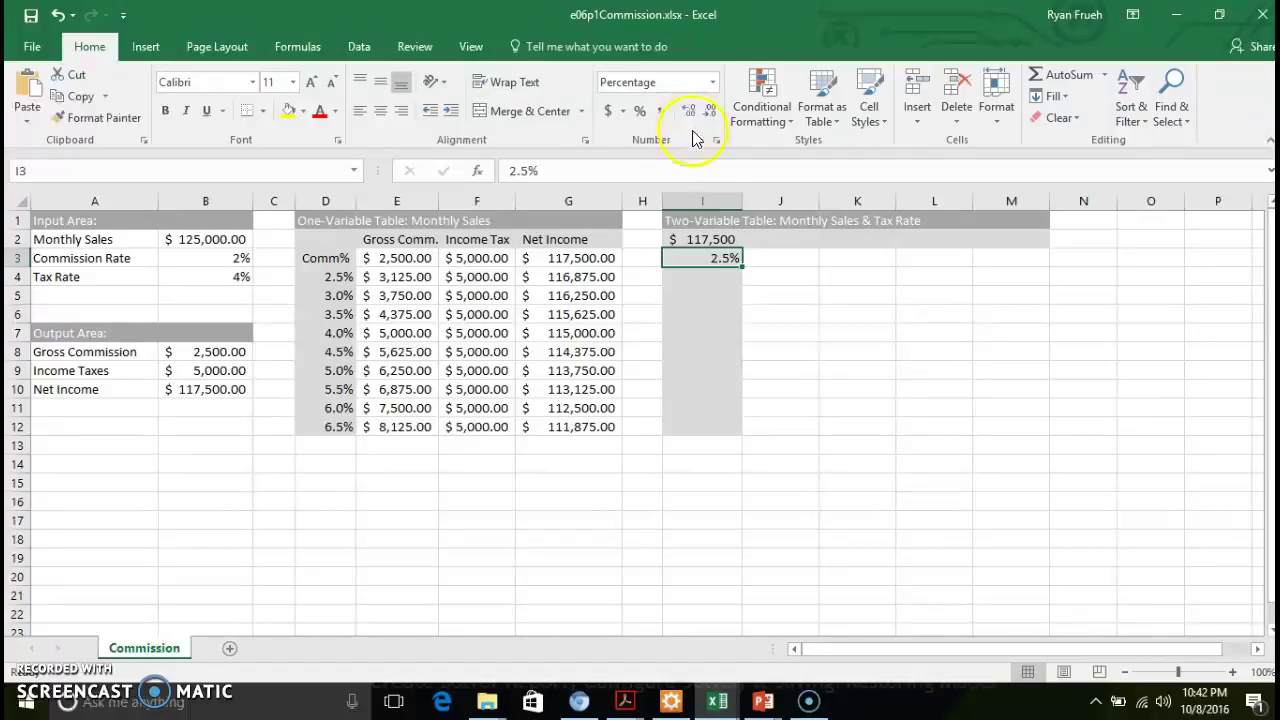
click(760, 253)
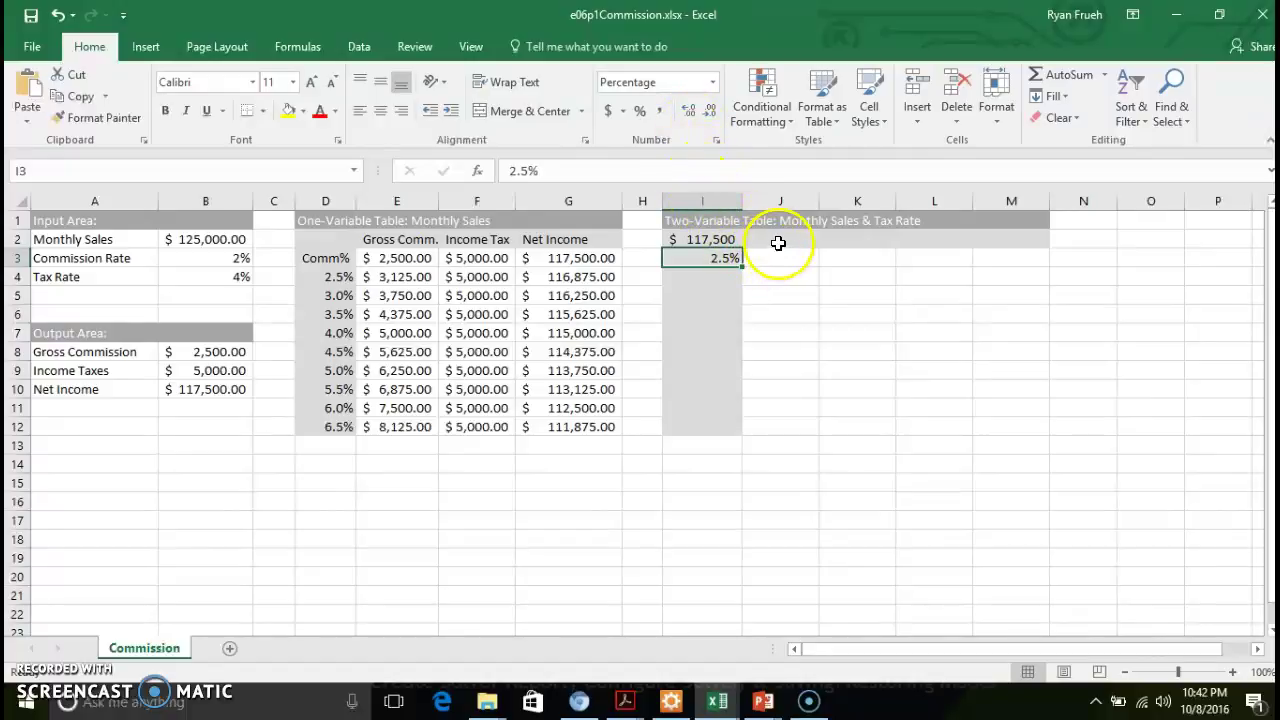
click(781, 241)
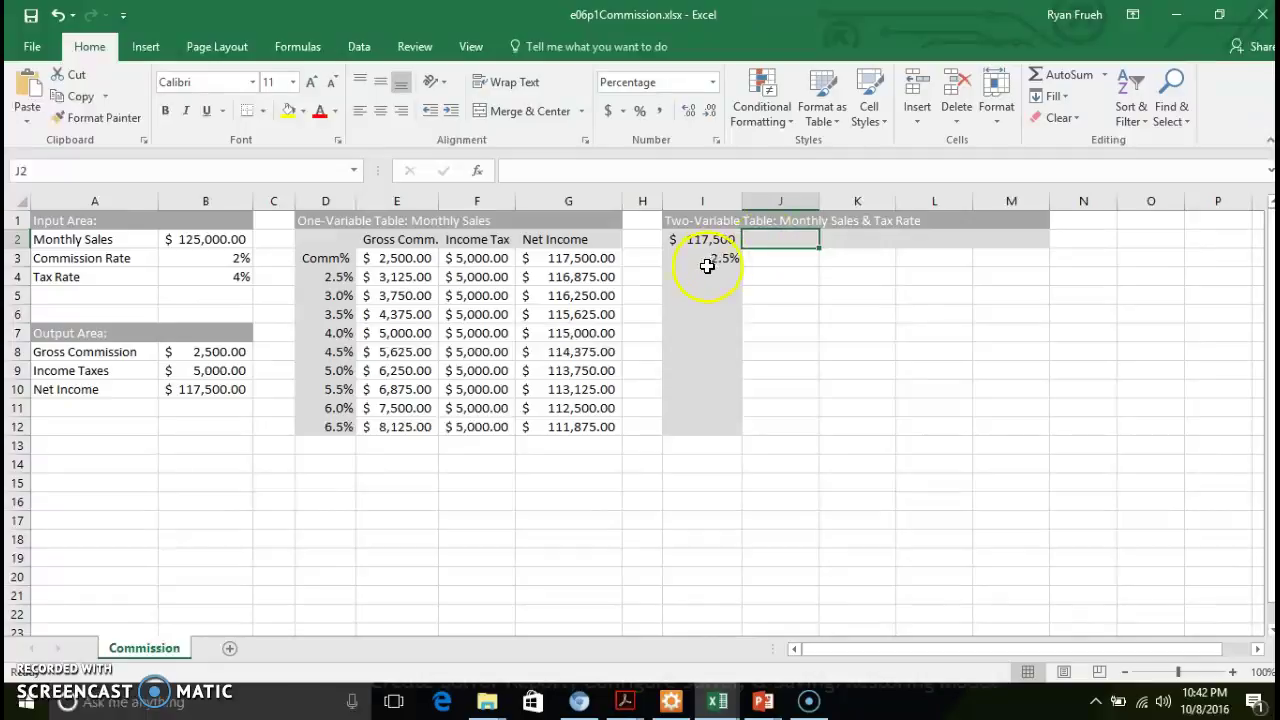
Step: Try to fill a linear series across the row from I3 with a step value of .5%, and undo the fill
click(737, 259)
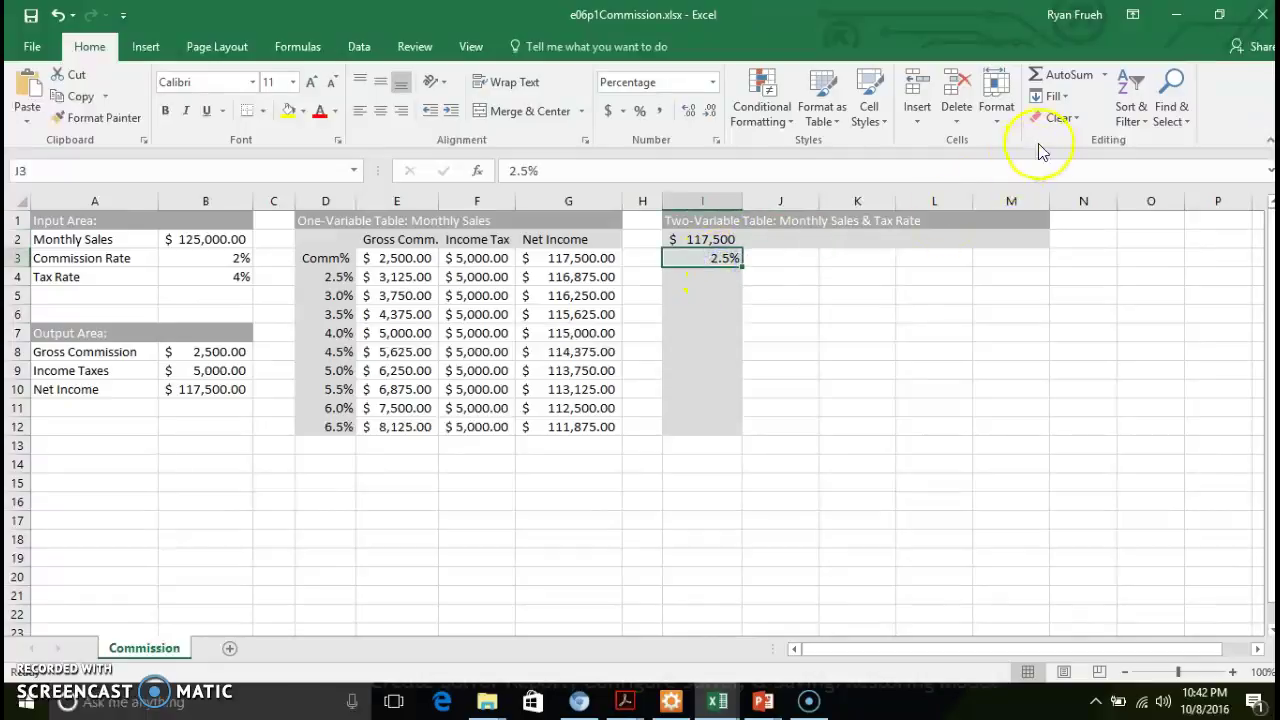
click(1056, 96)
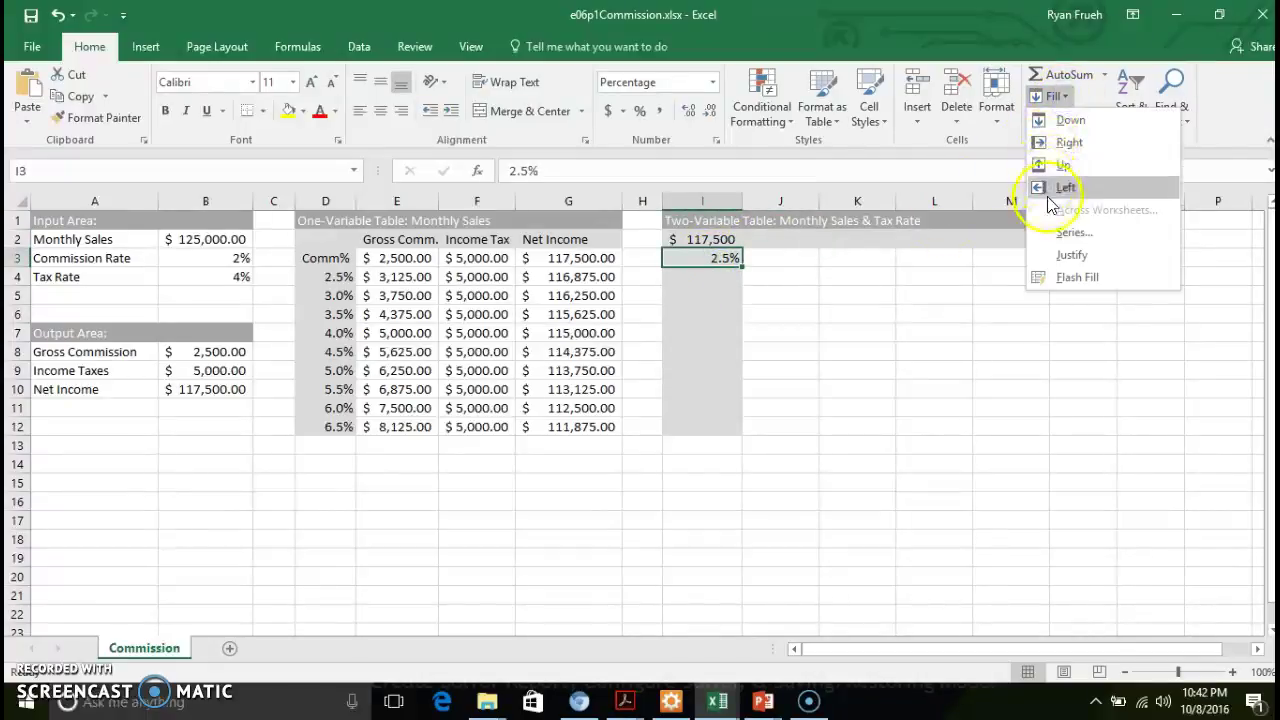
click(1062, 233)
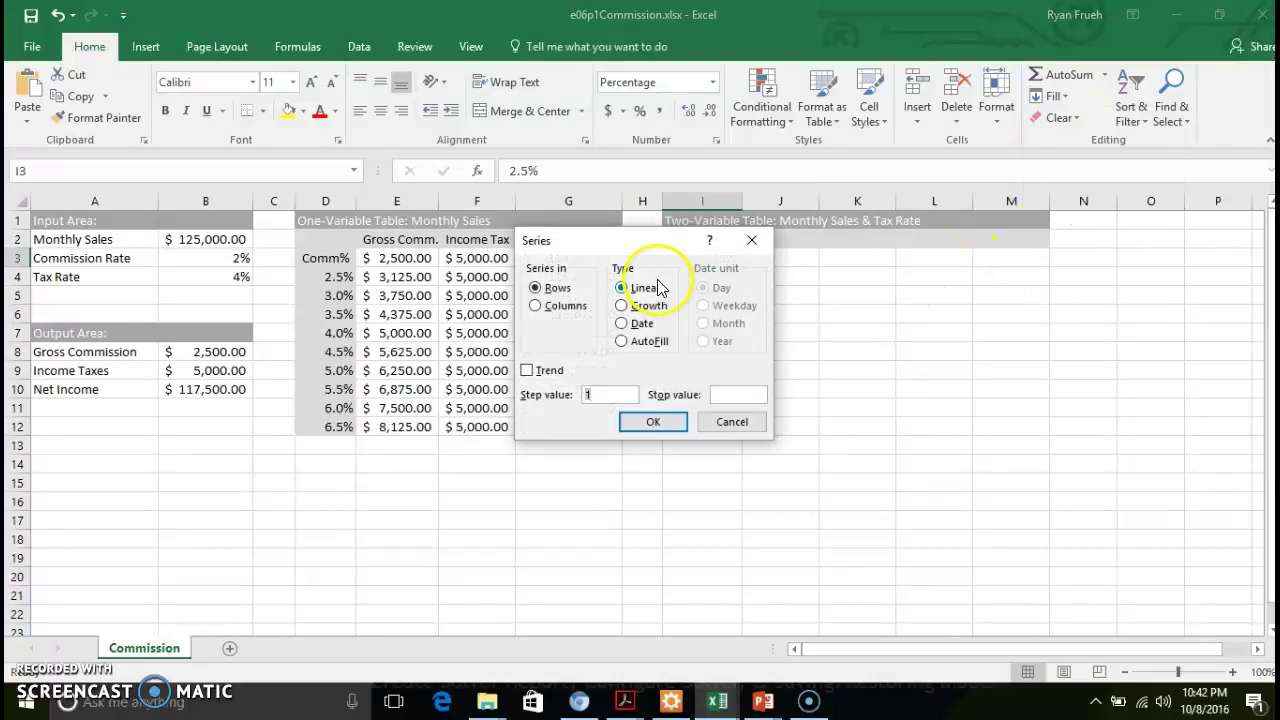
click(588, 394)
key(BackSpace)
text(.)
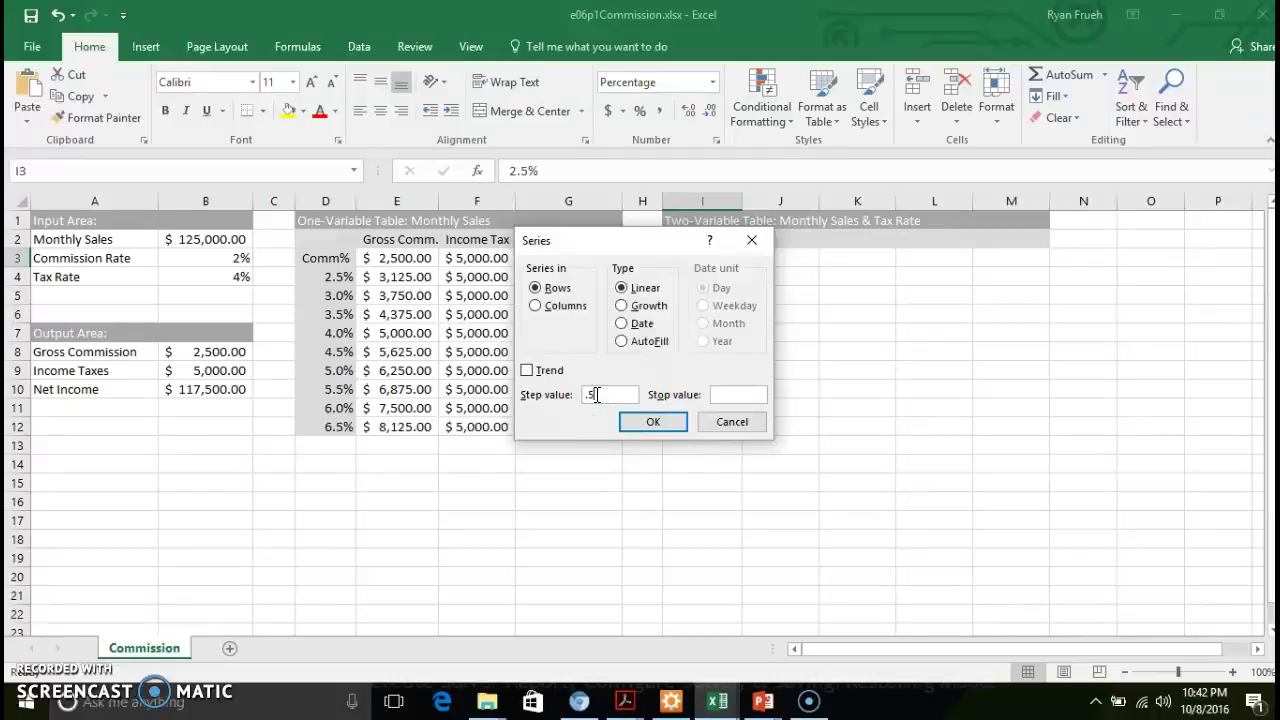
text(5%)
click(735, 394)
click(655, 424)
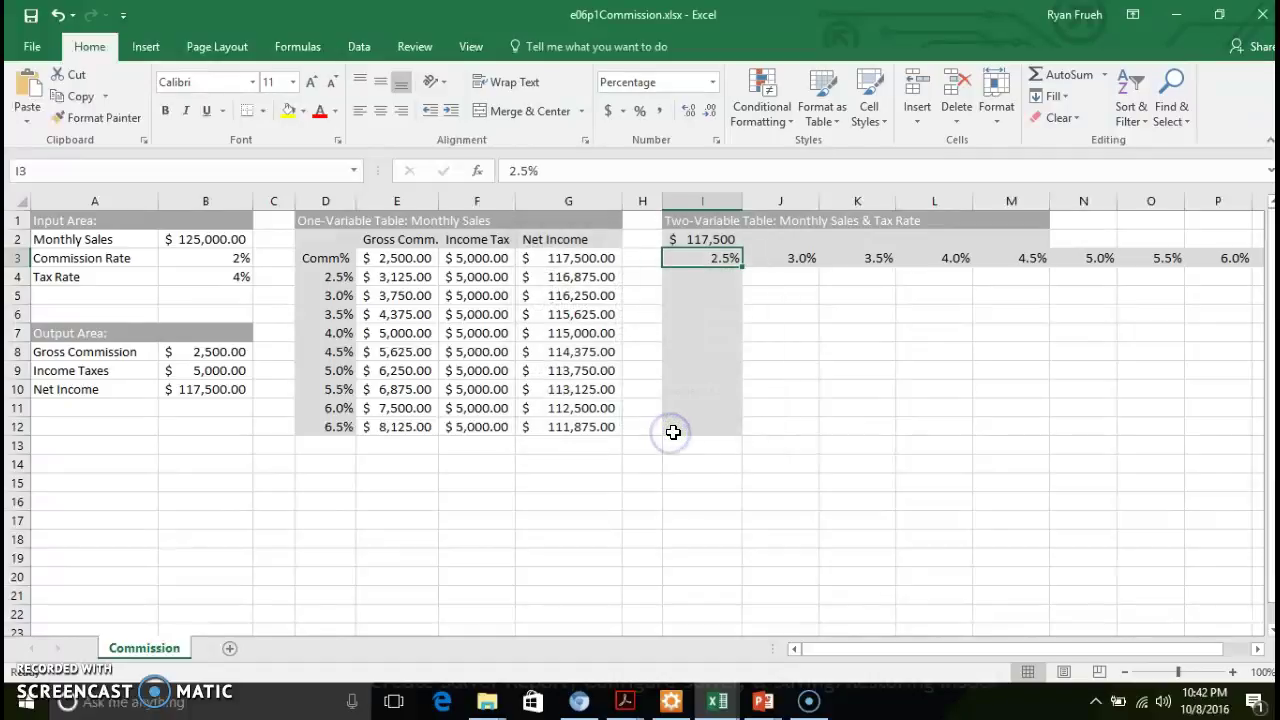
click(730, 357)
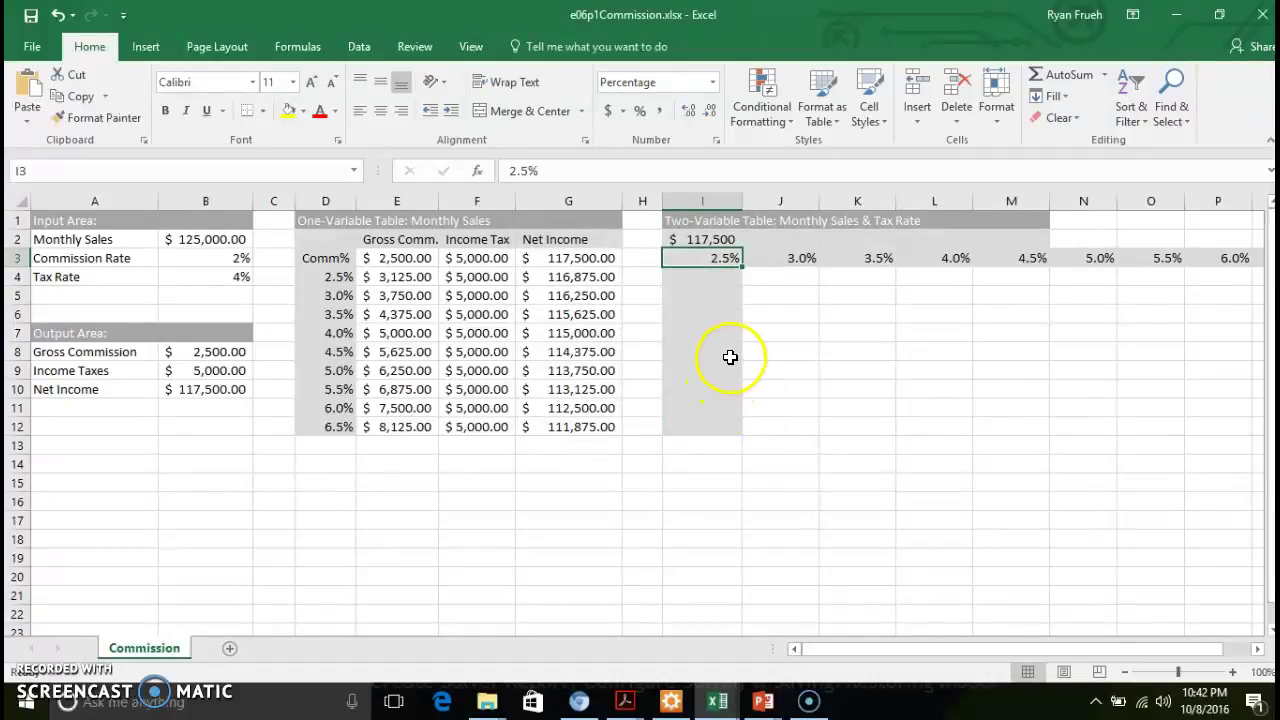
key(ctrl+z)
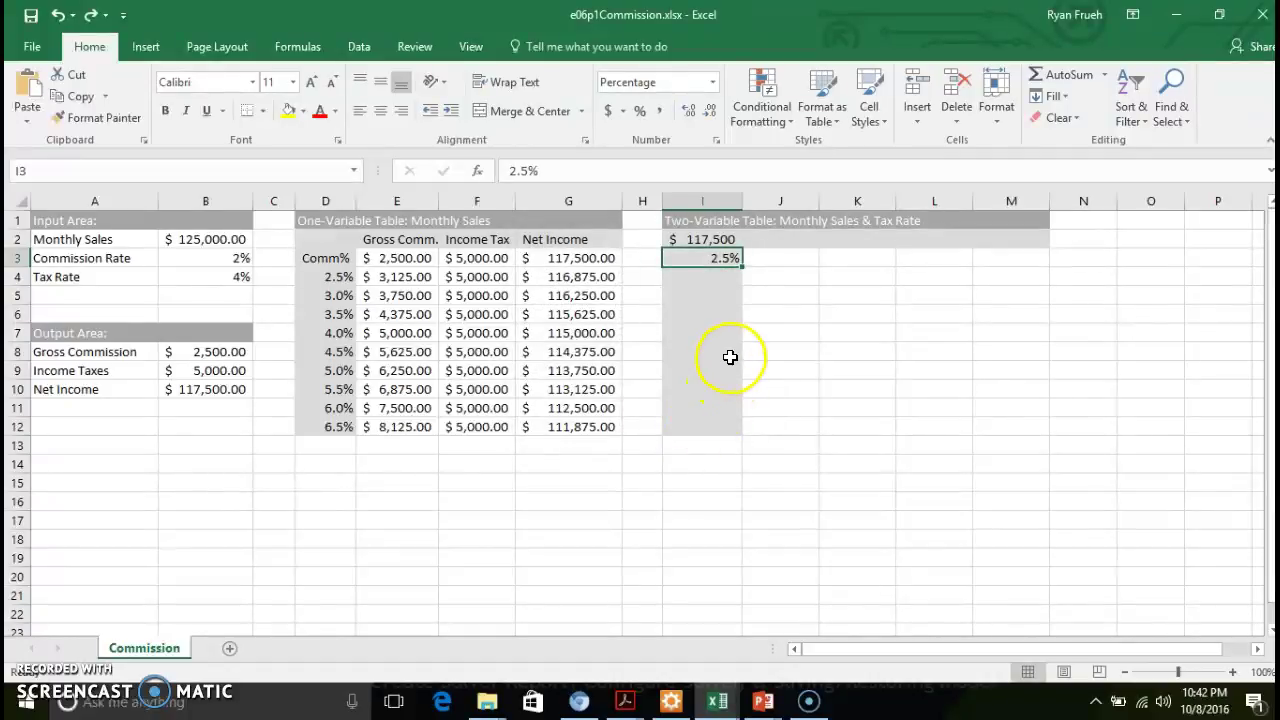
Step: Fill a linear series down the column from I3 with a step value of .5% and a stop value of 6.5%
click(1055, 96)
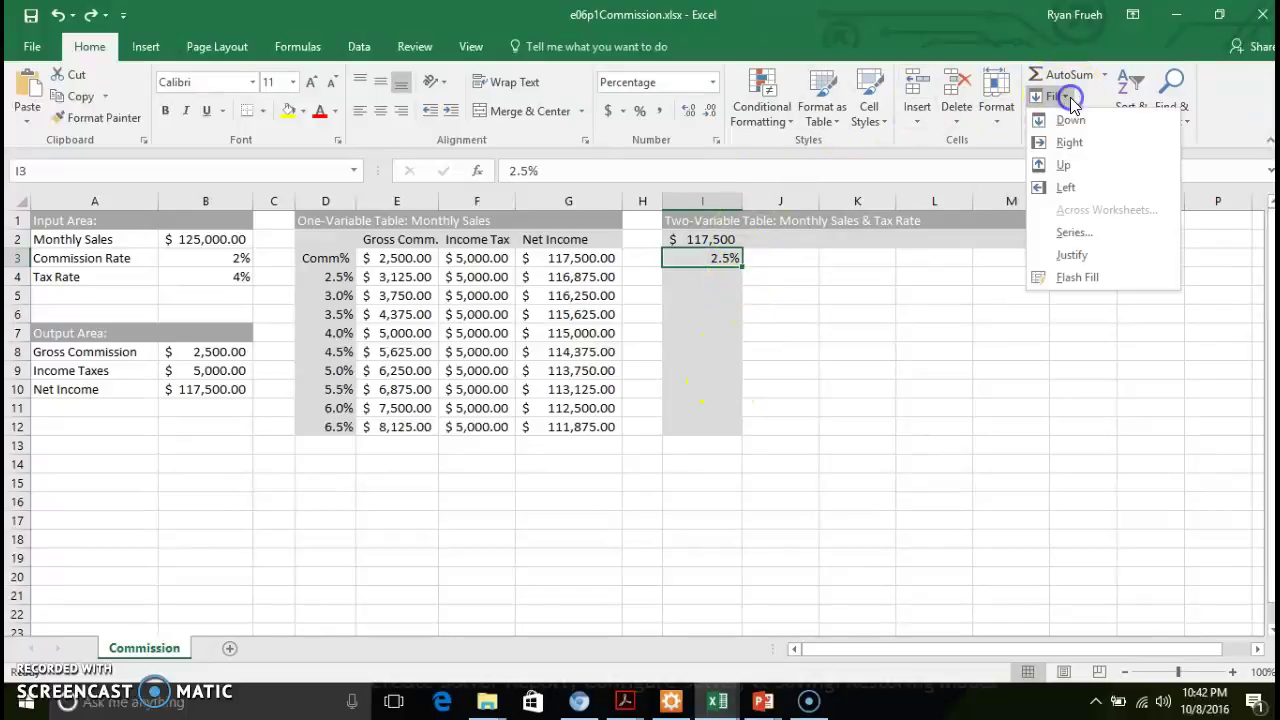
click(1066, 236)
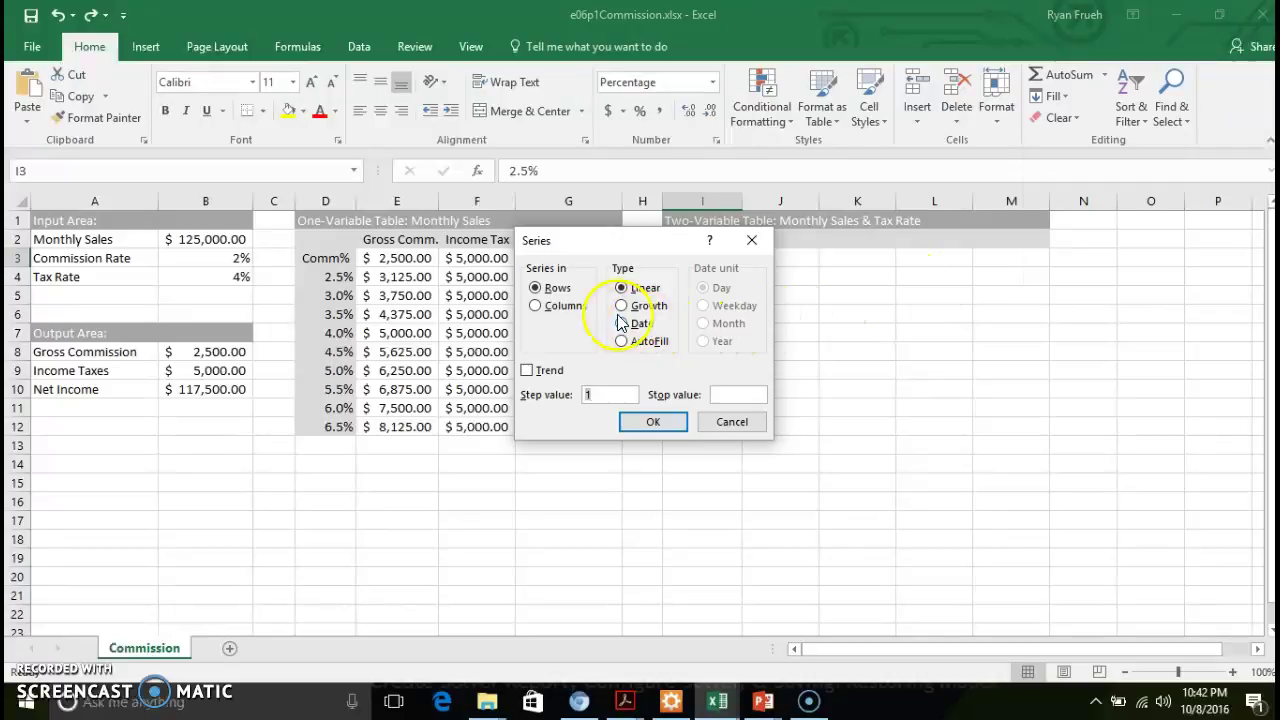
click(545, 305)
double_click(585, 396)
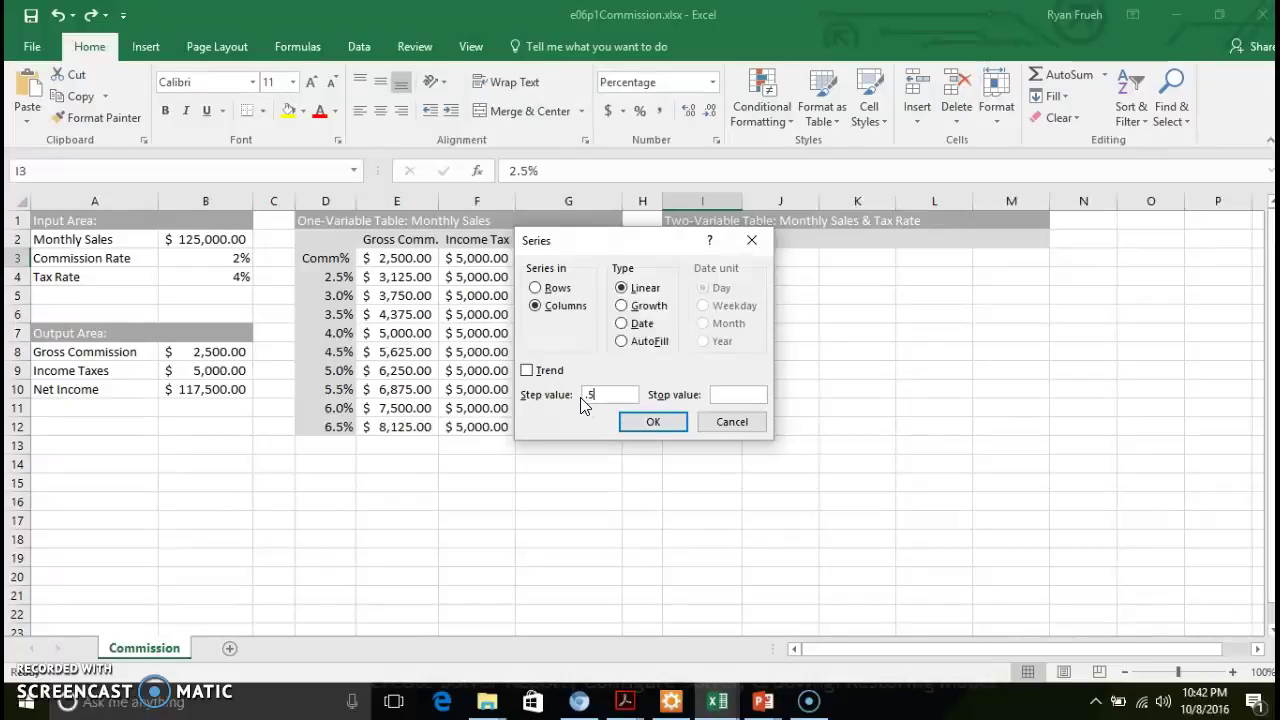
click(728, 392)
text(6.5)
click(665, 425)
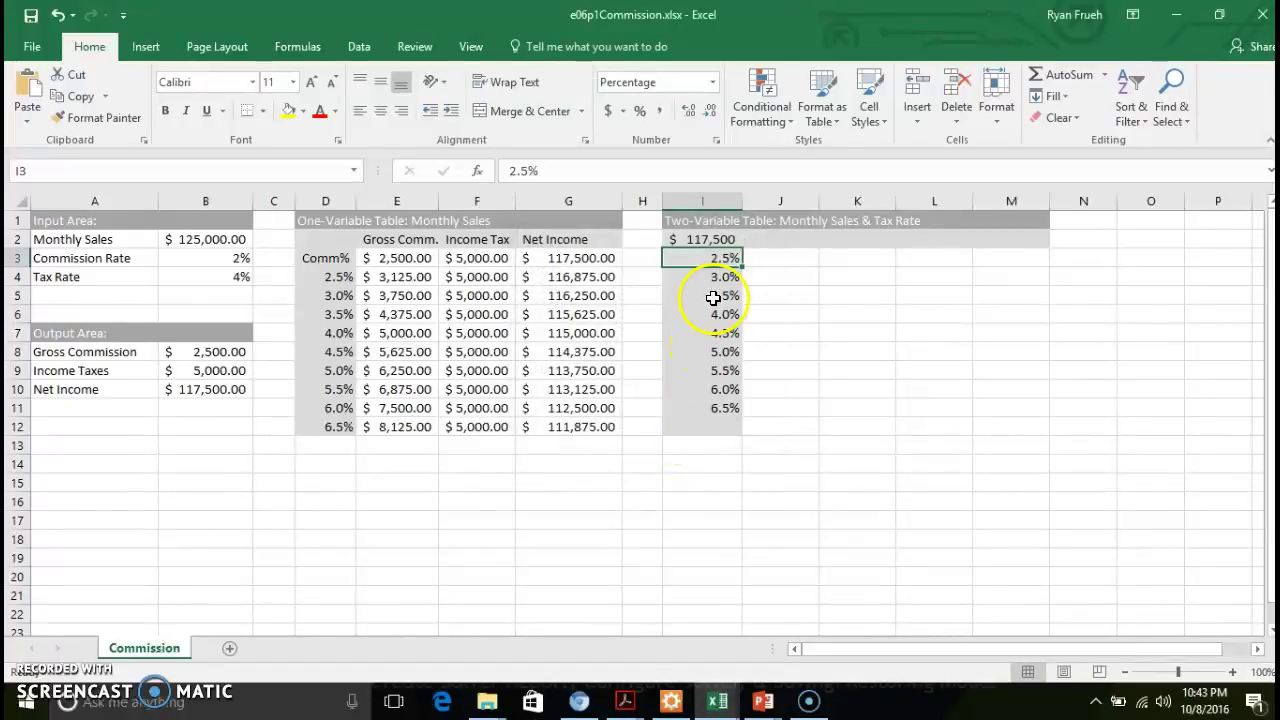
Step: Try to extend the commission rates by filling another linear .5% series across row 3 from I3, and undo it
click(720, 257)
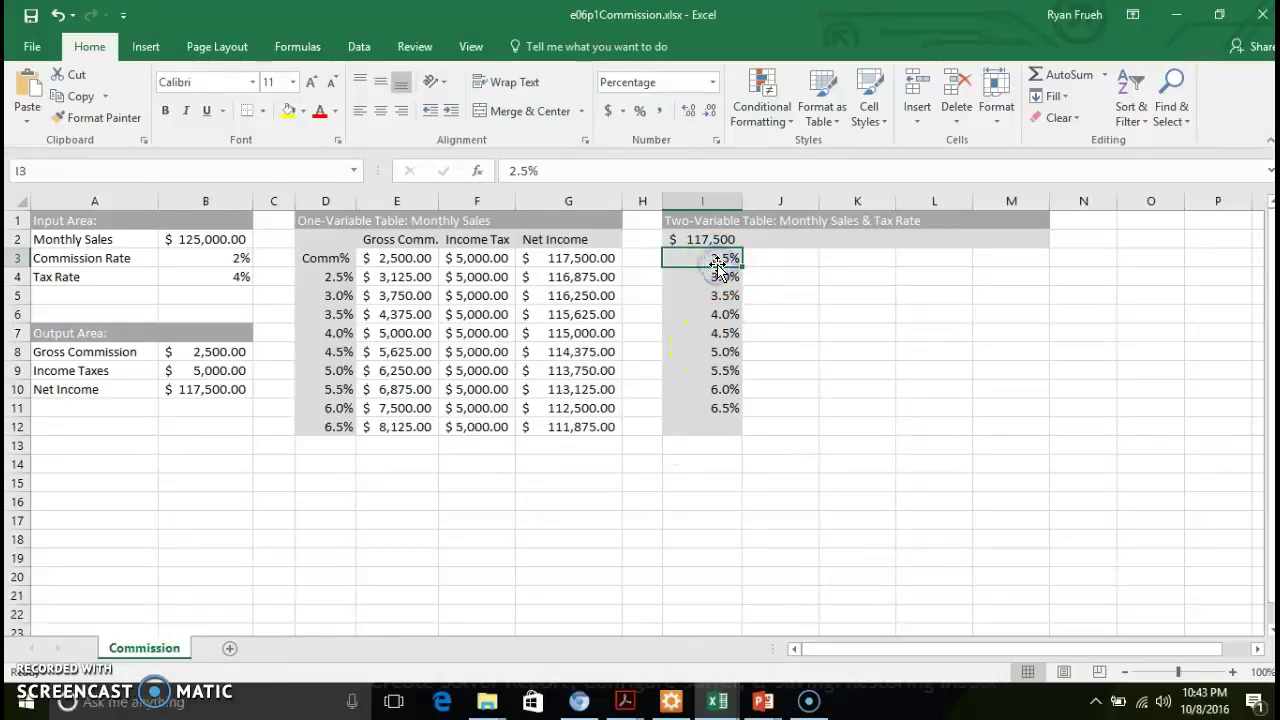
click(1066, 97)
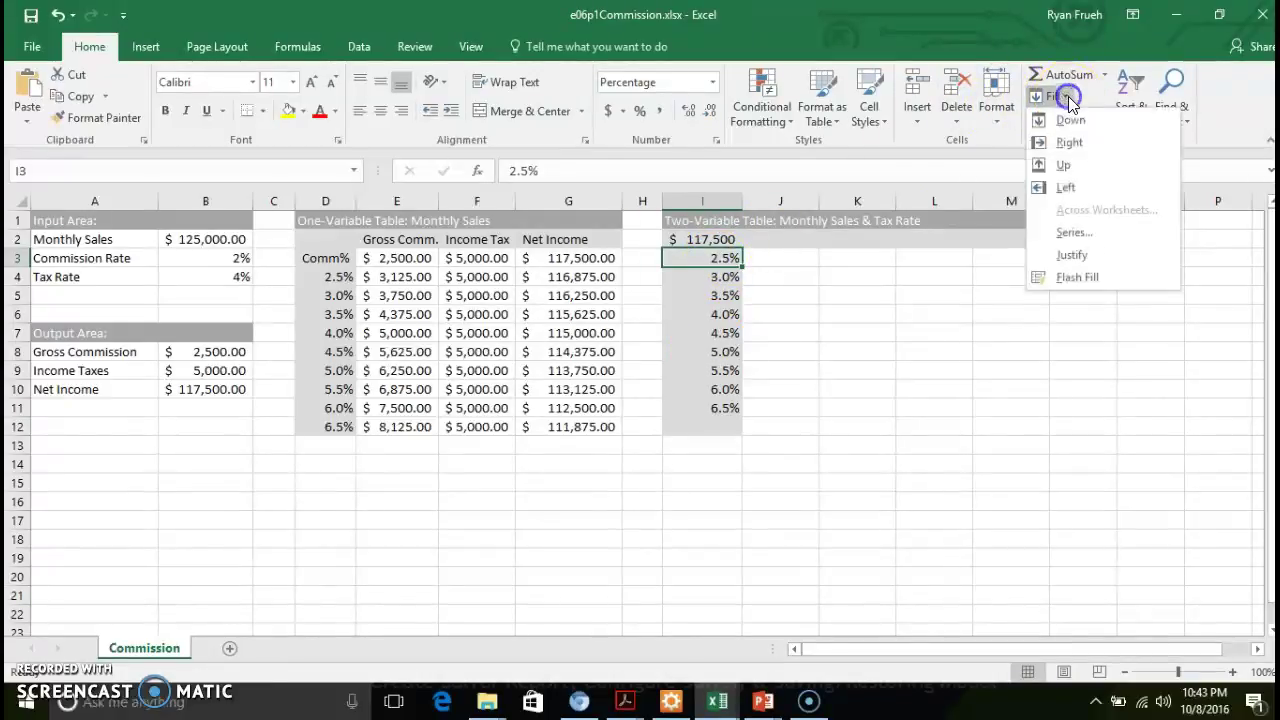
click(1072, 232)
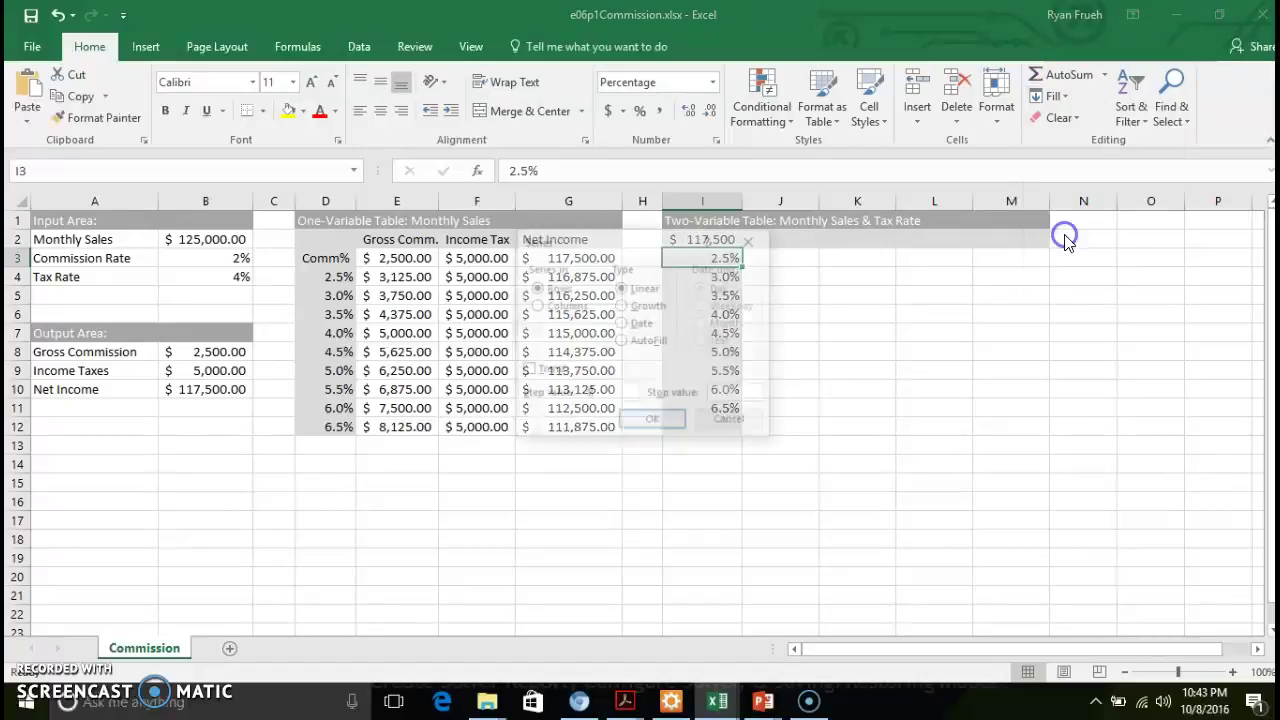
click(728, 397)
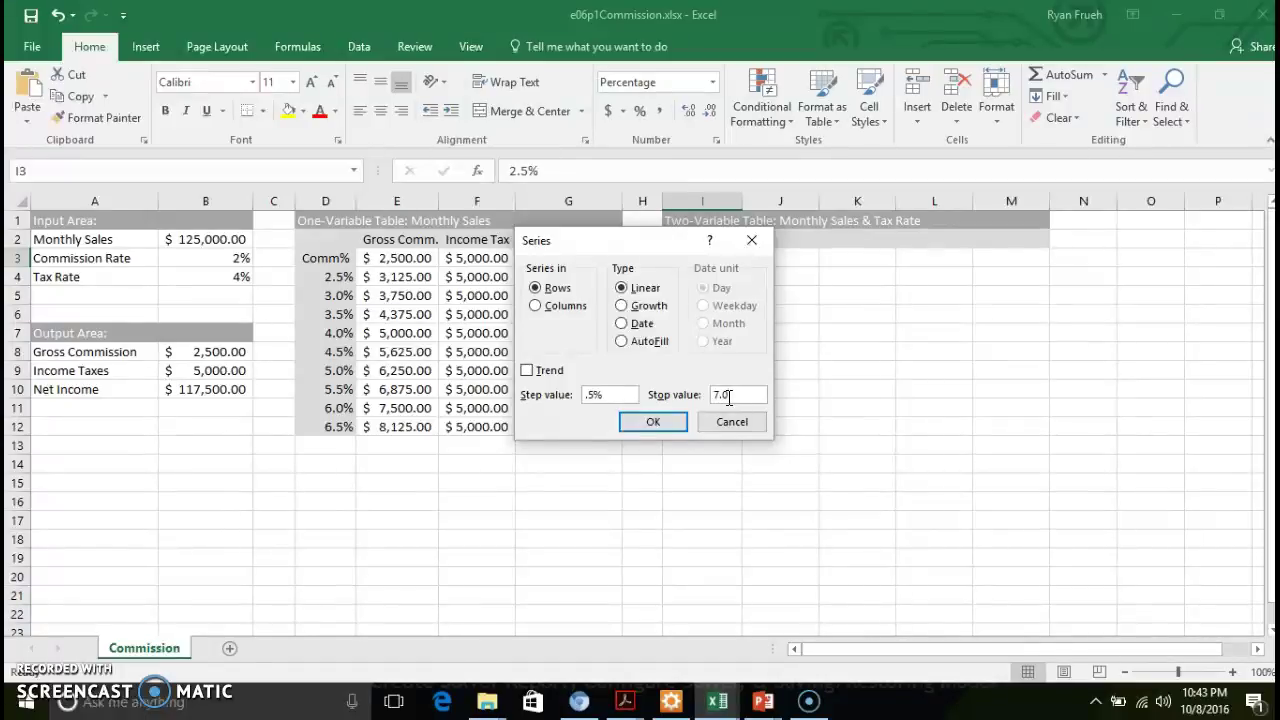
click(653, 421)
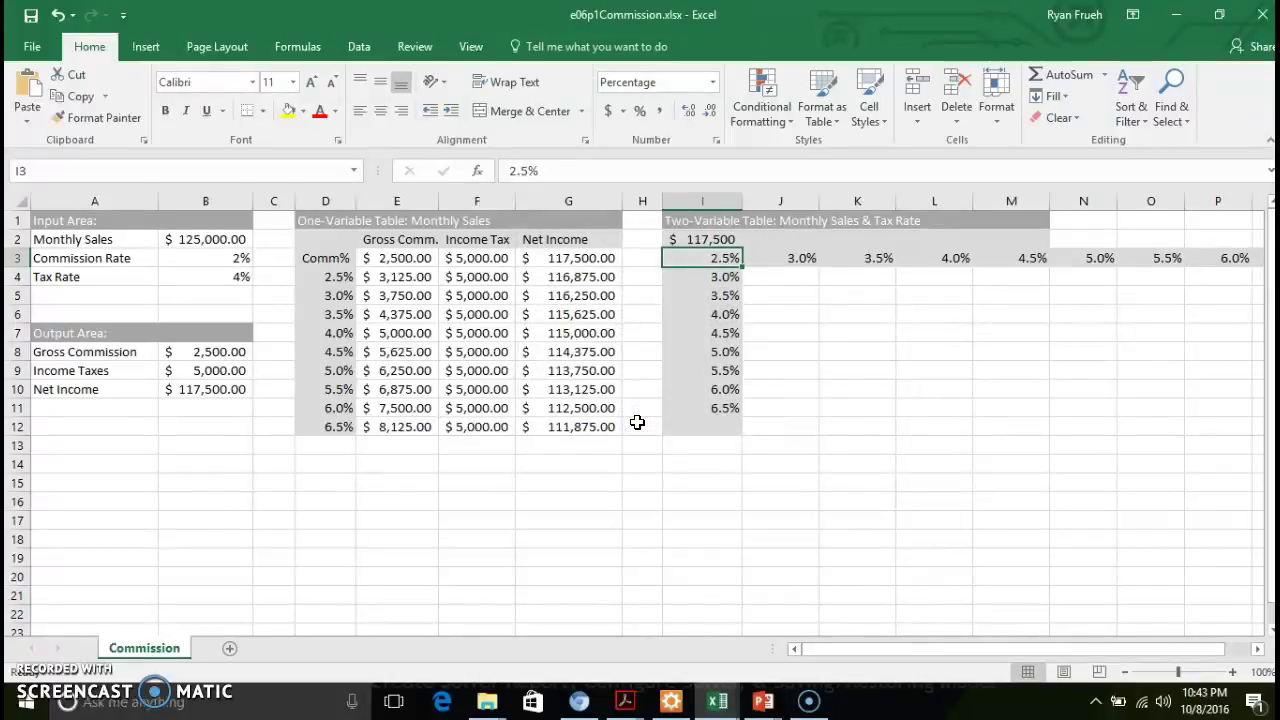
key(ctrl+z)
Step: Enter 7.0% in I12 and format it as a percentage with one decimal place
click(712, 406)
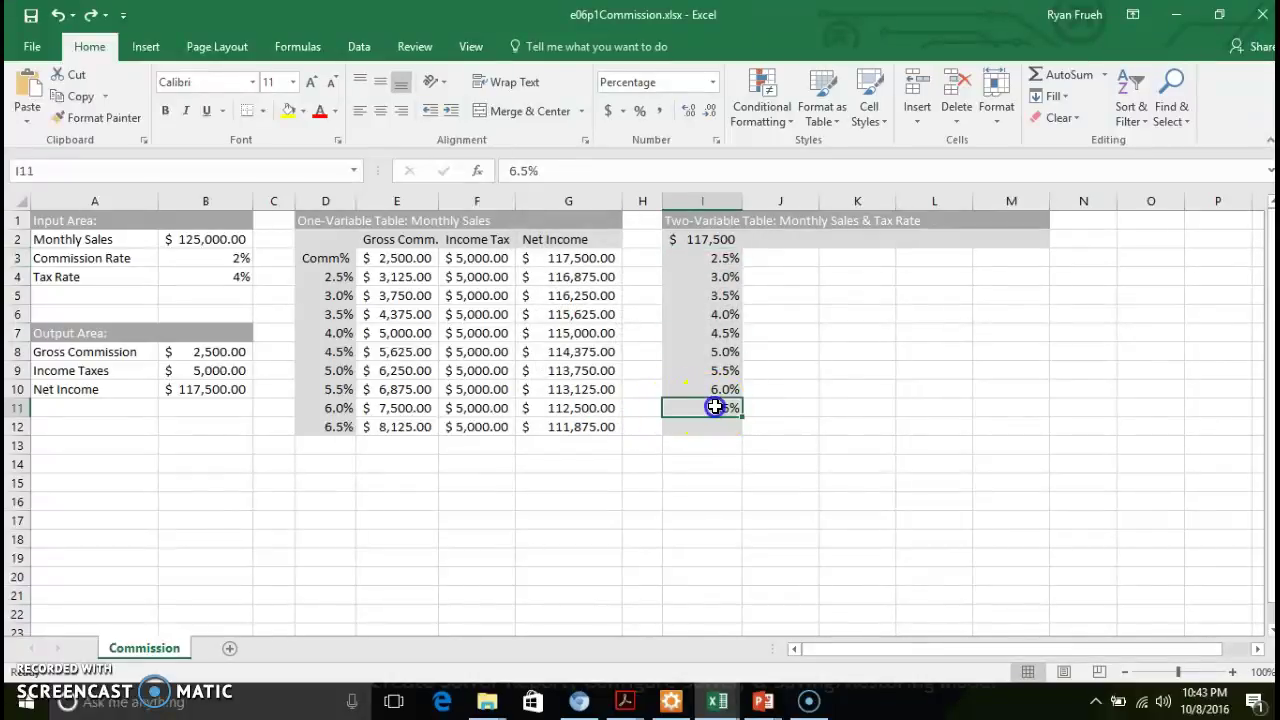
click(730, 424)
text(7.)
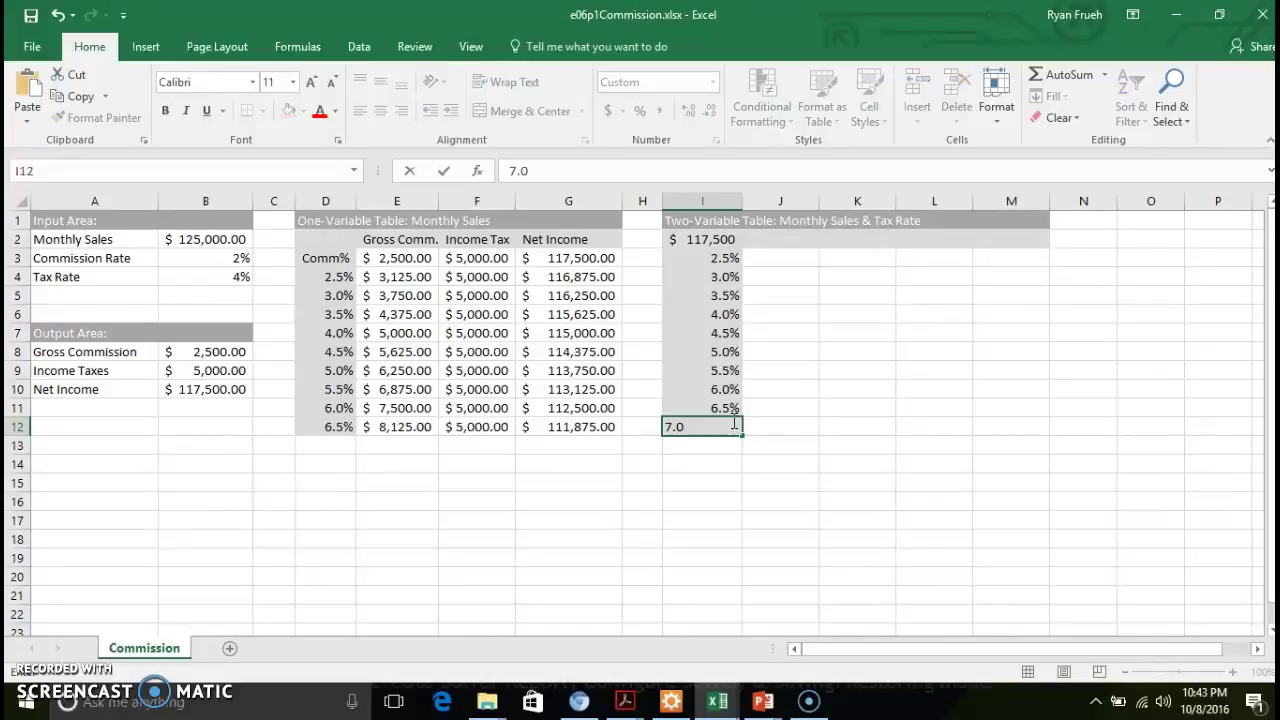
text(0%)
key(Return)
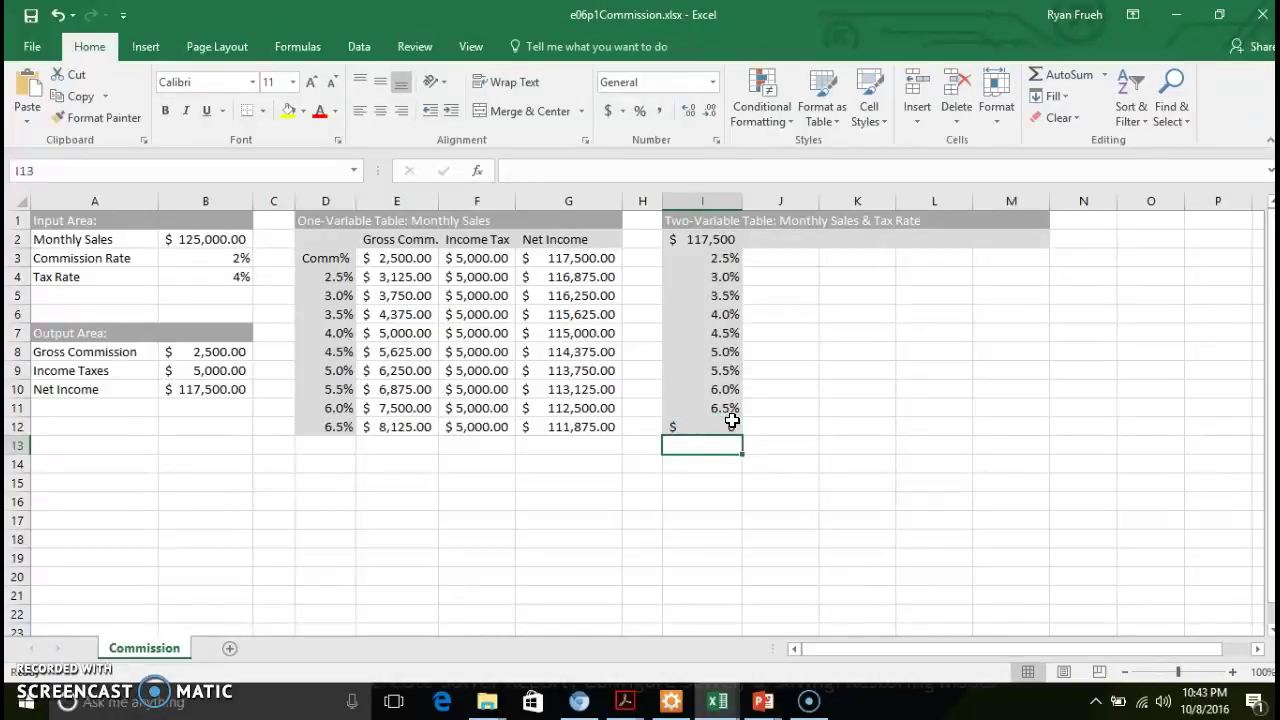
click(730, 424)
click(636, 110)
click(689, 118)
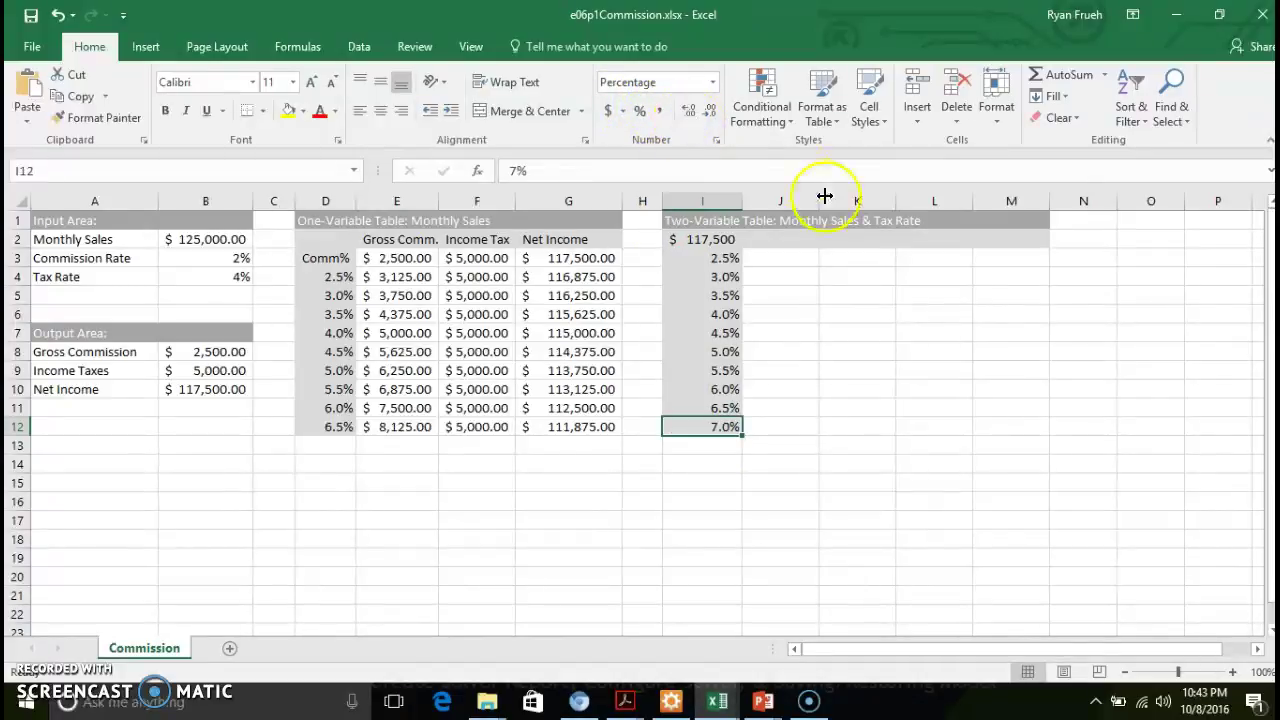
Step: Enter 4% in J2 as the first tax rate of the two-variable table
click(783, 242)
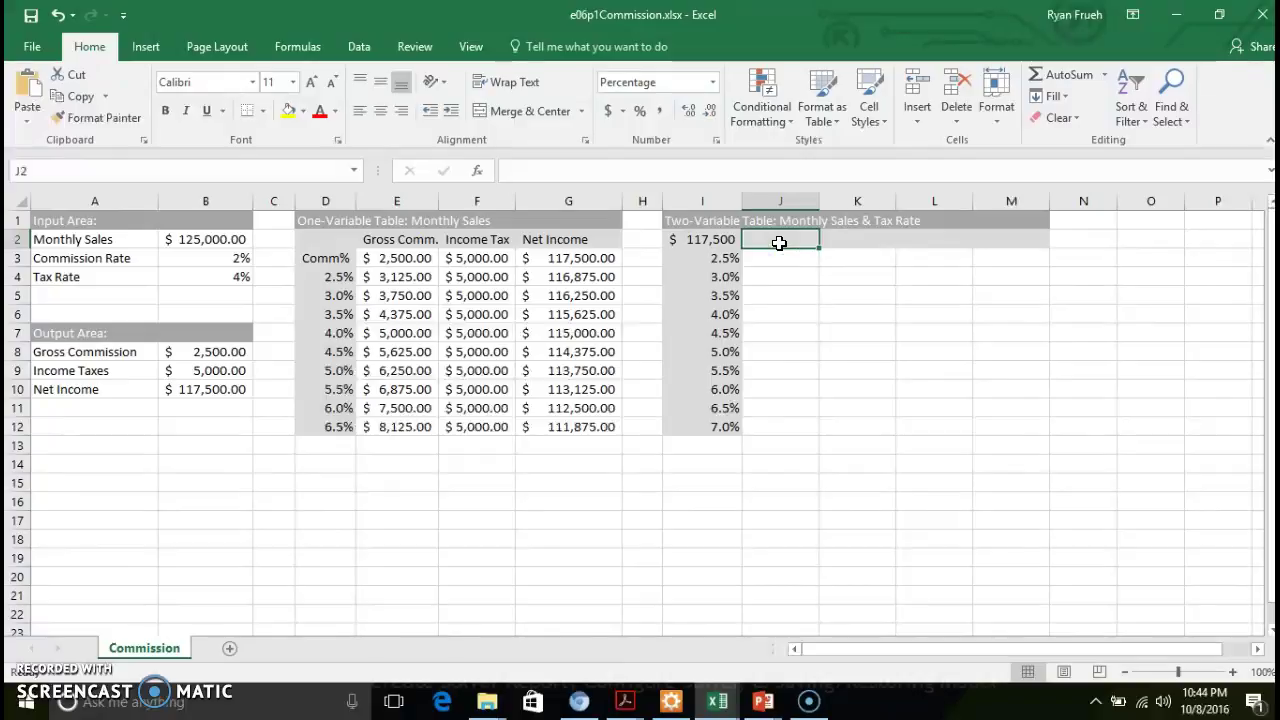
text(4%)
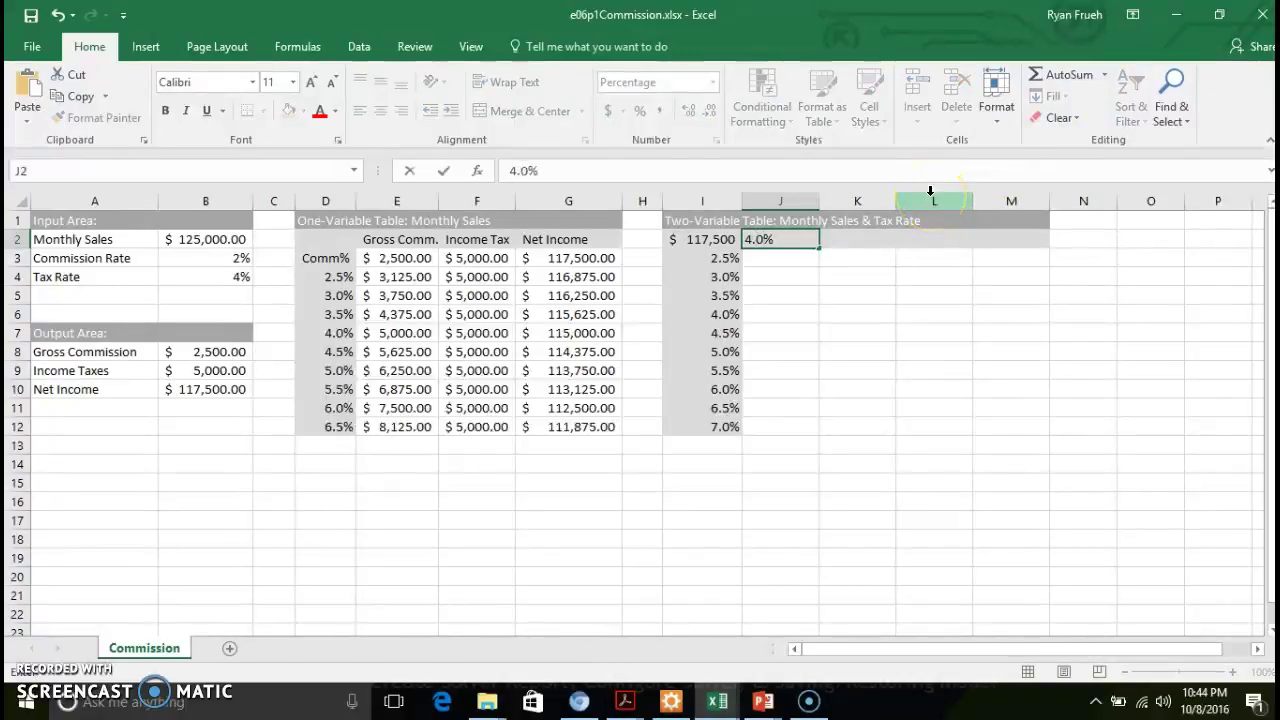
key(Return)
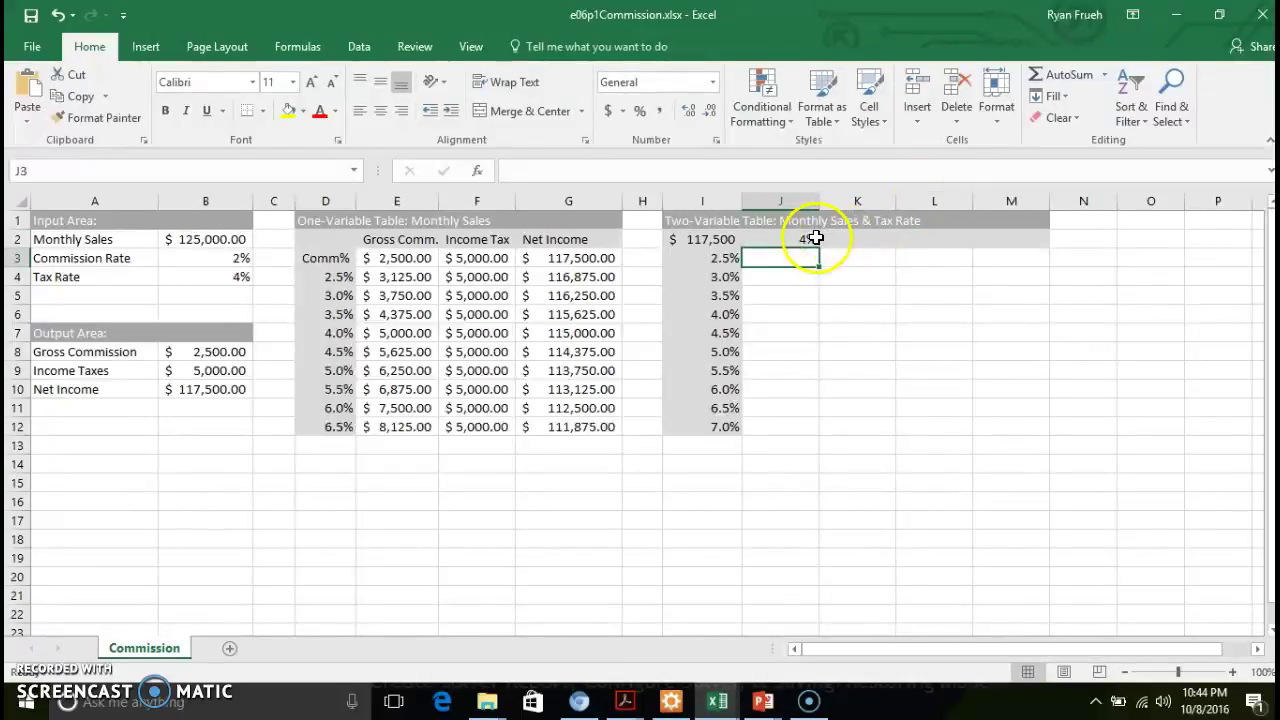
Step: Fill a linear series across row 2 from J2 with a step value of 1% and a stop value of 7%
click(810, 238)
click(1055, 96)
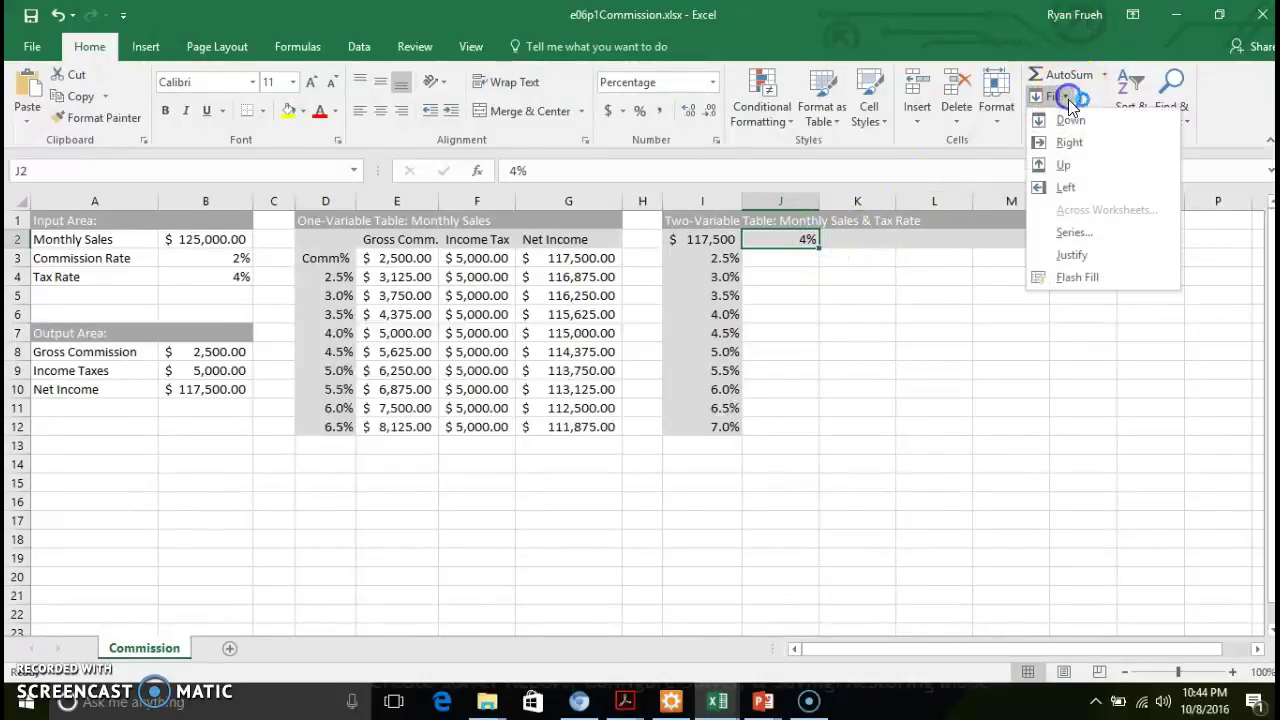
click(1071, 232)
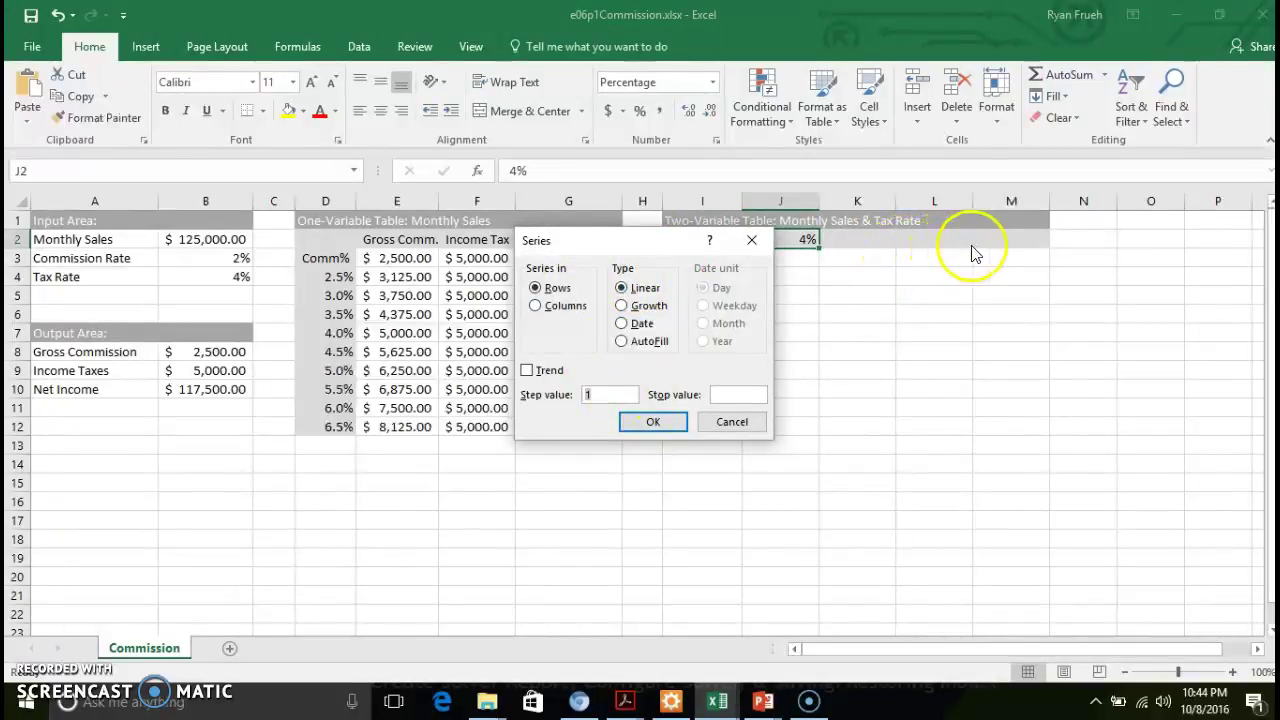
click(606, 392)
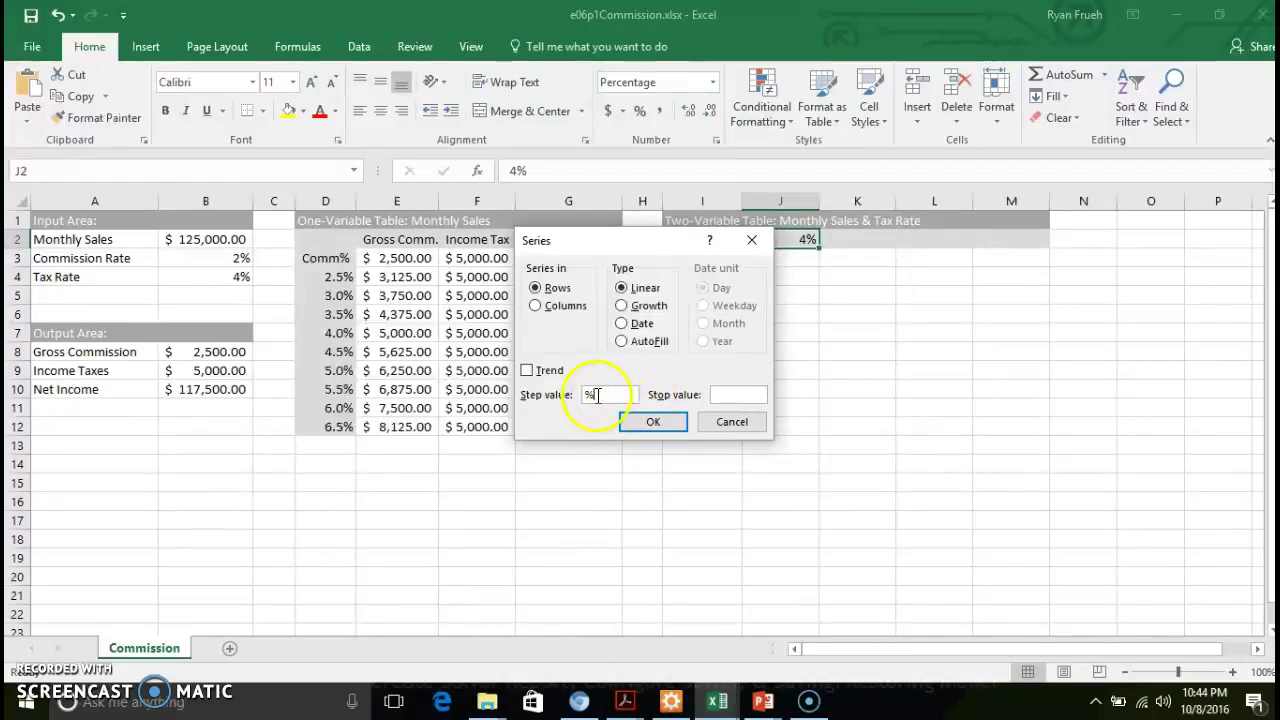
text(%)
click(716, 394)
text(7%)
click(653, 421)
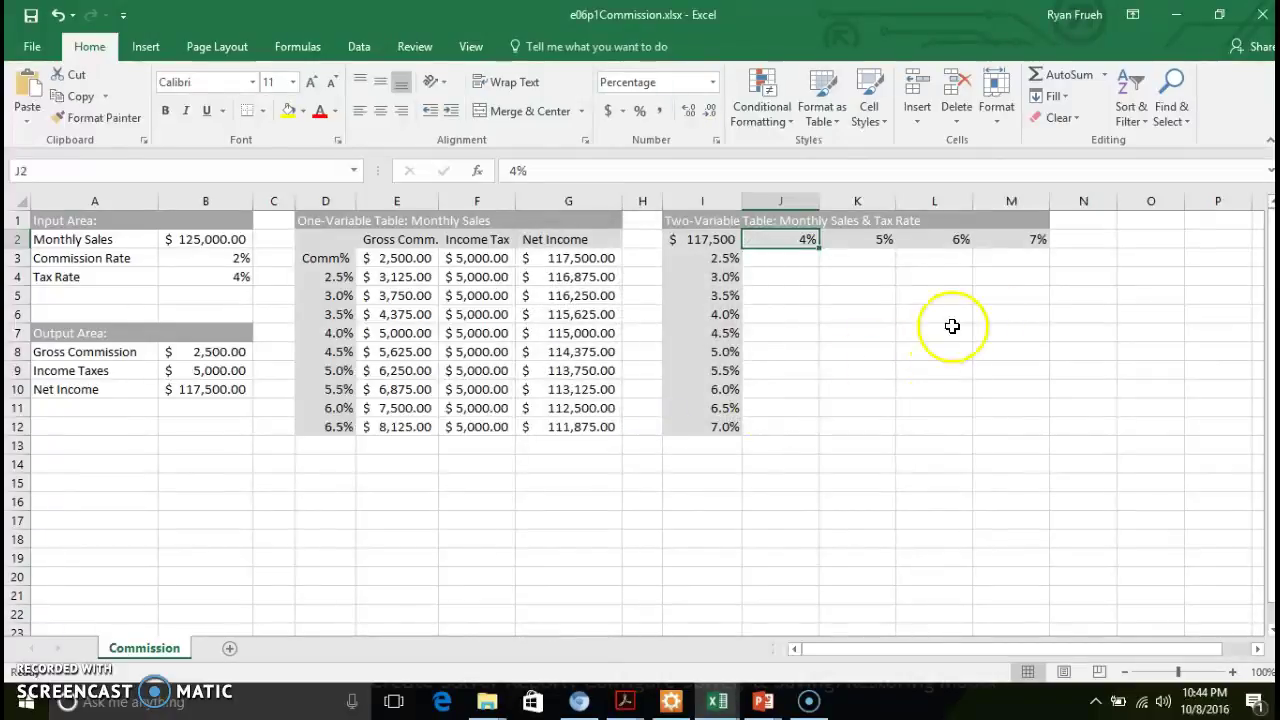
Step: Create a what-if data table over I2:M12 with tax rate B4 as row input cell and commission rate B3 as column input cell
click(714, 240)
drag(714, 240, 1006, 419)
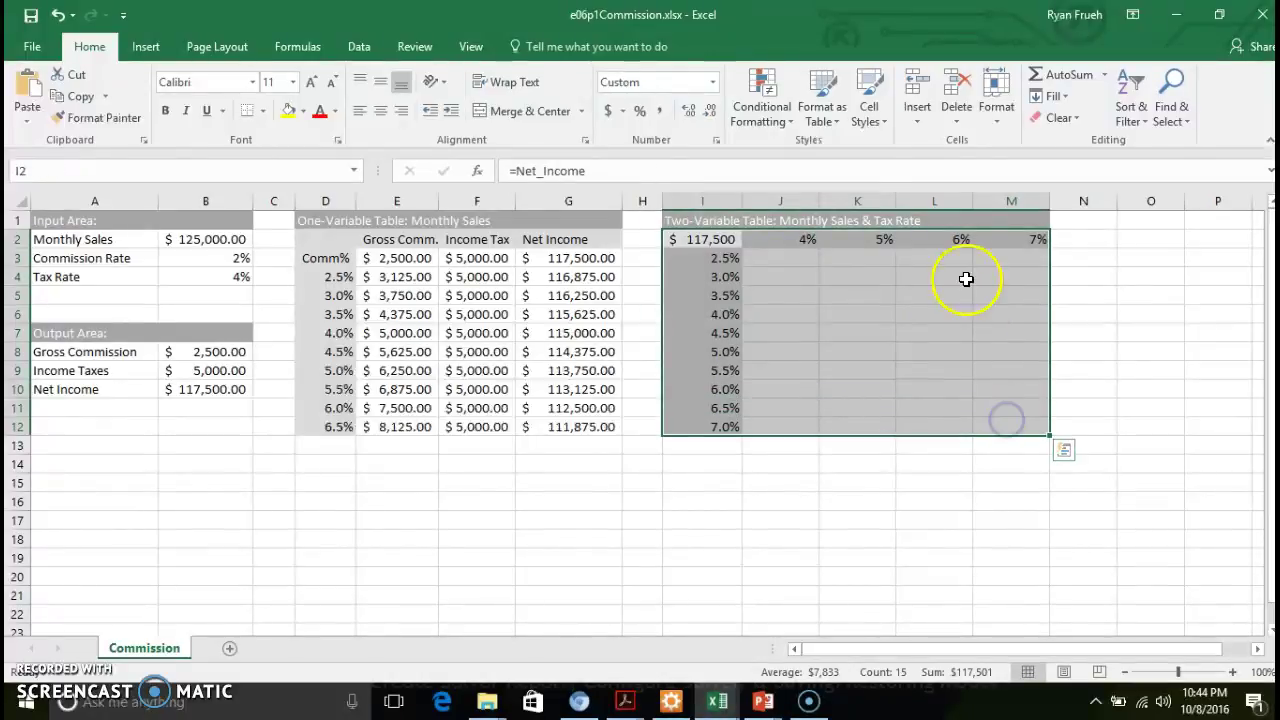
click(355, 50)
click(884, 115)
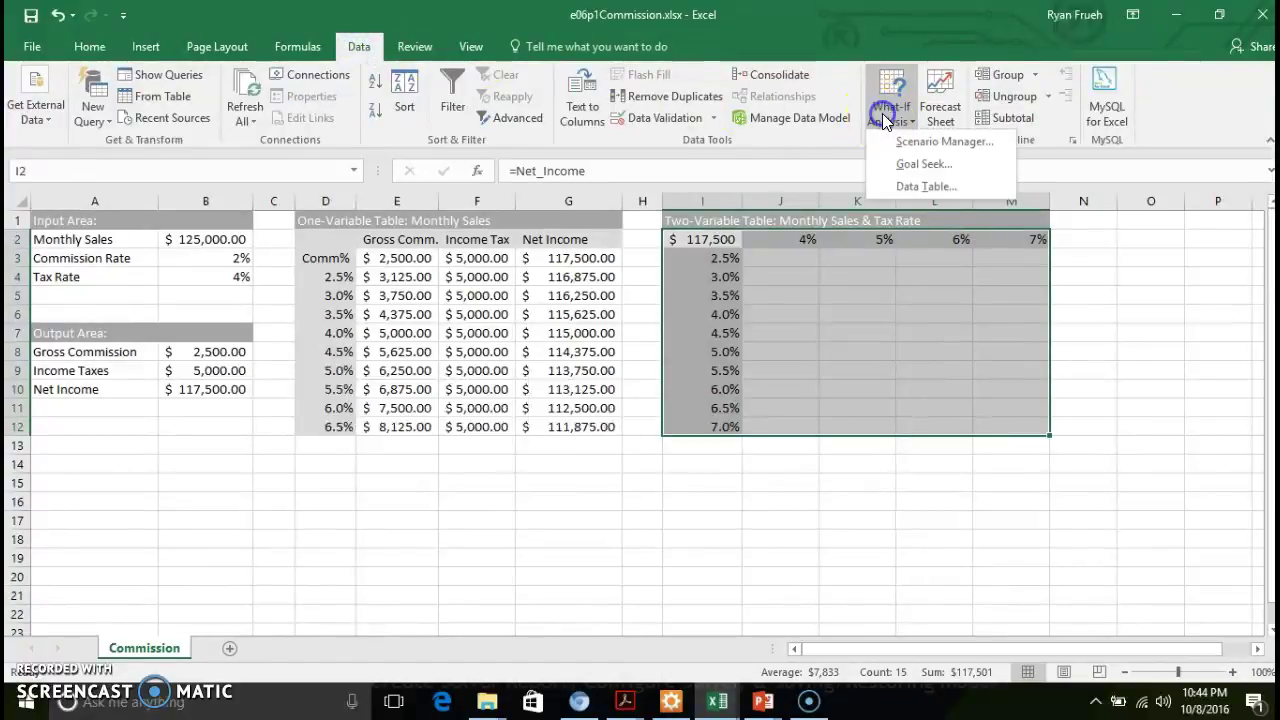
click(884, 185)
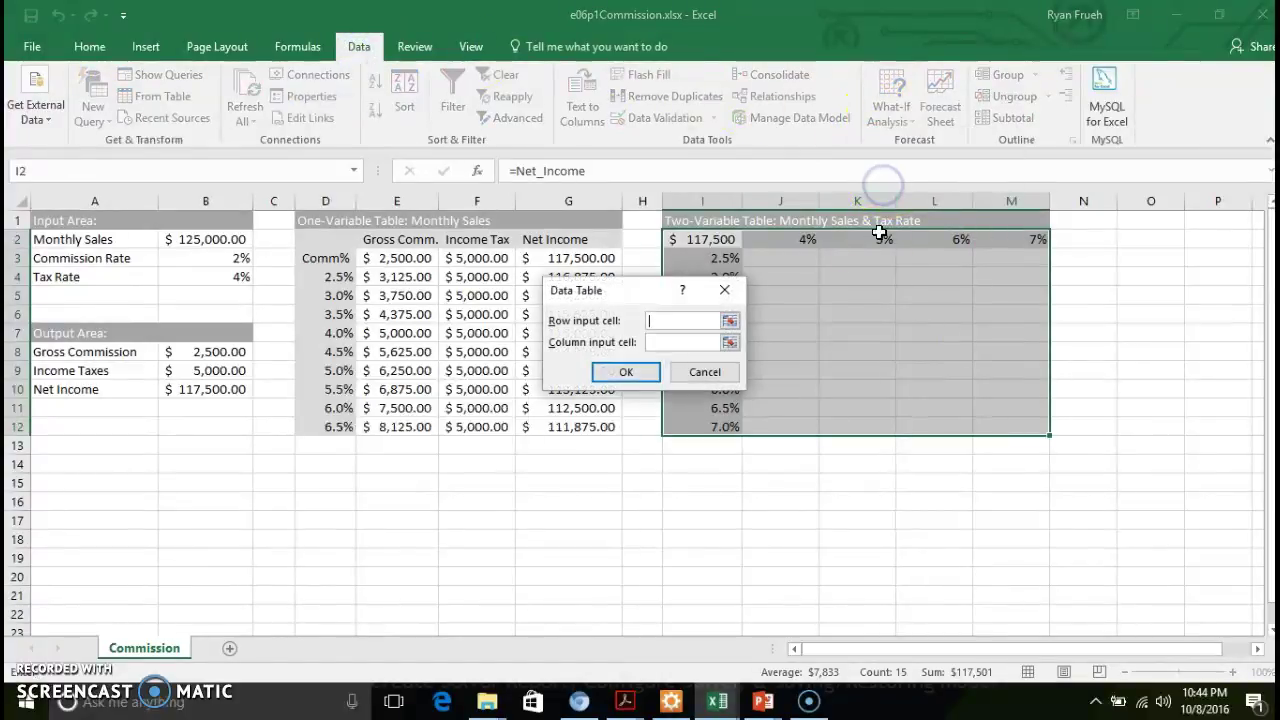
click(729, 342)
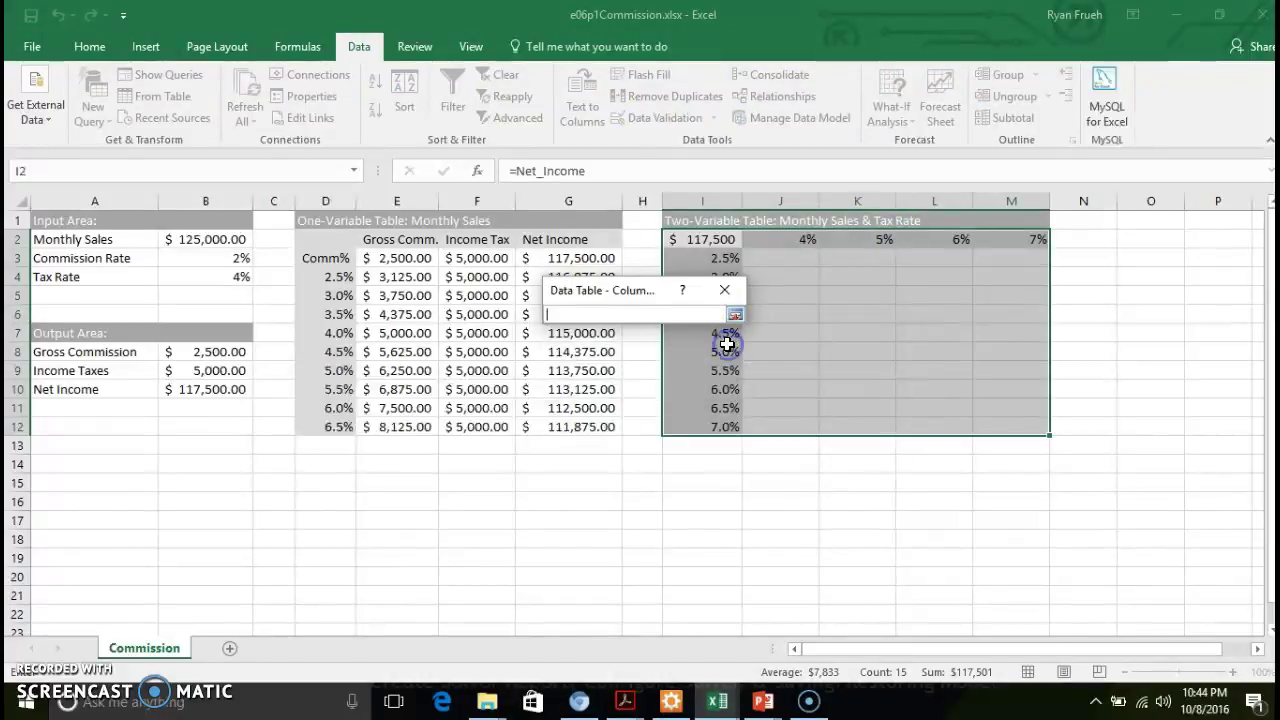
click(191, 256)
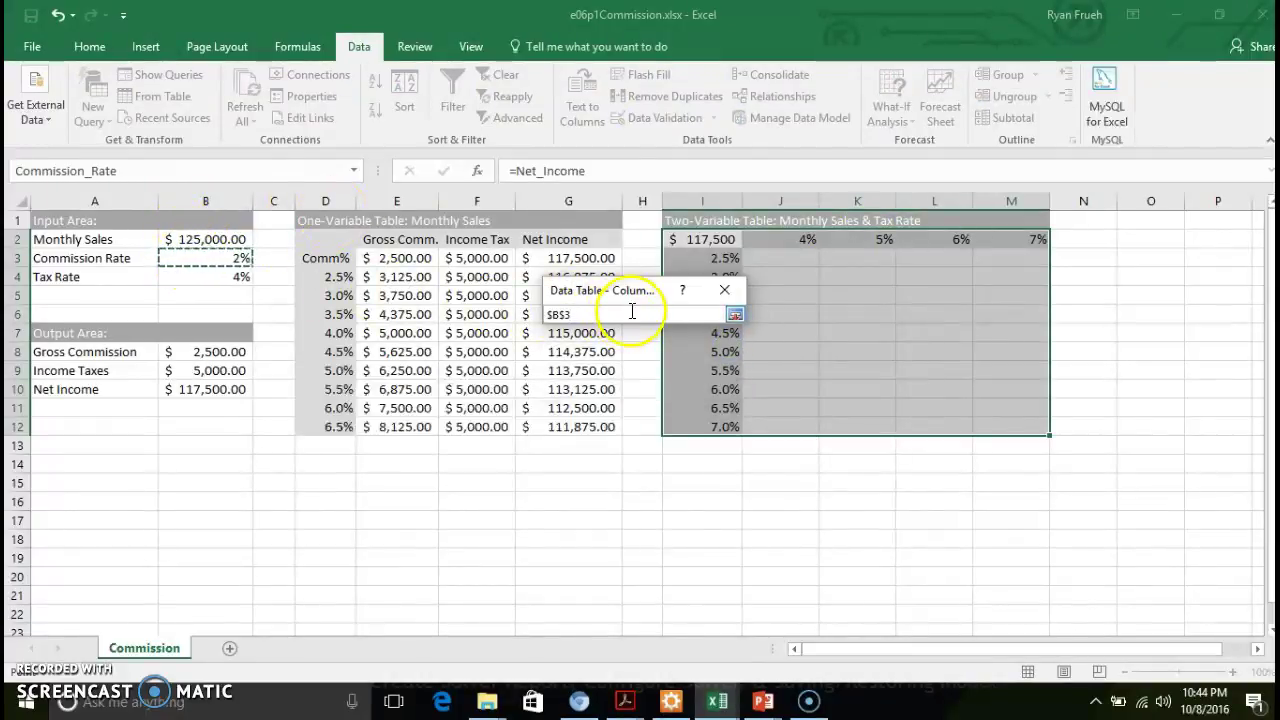
key(Return)
click(731, 320)
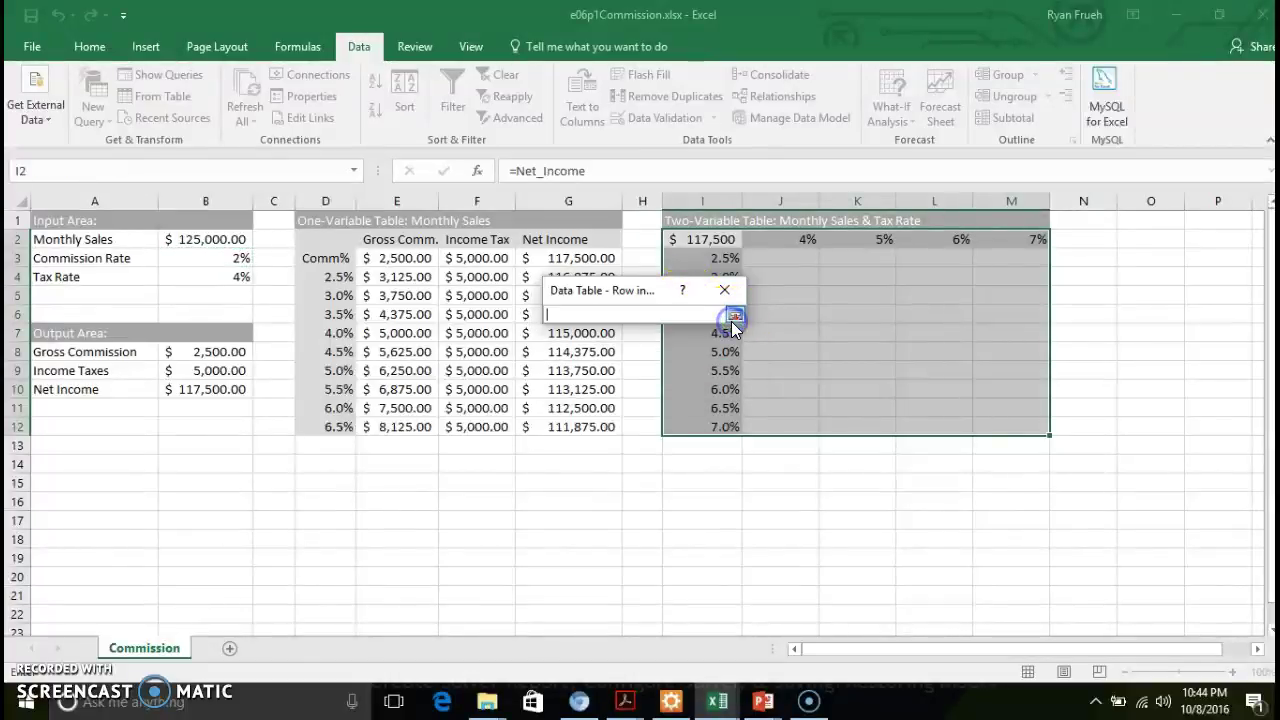
click(219, 276)
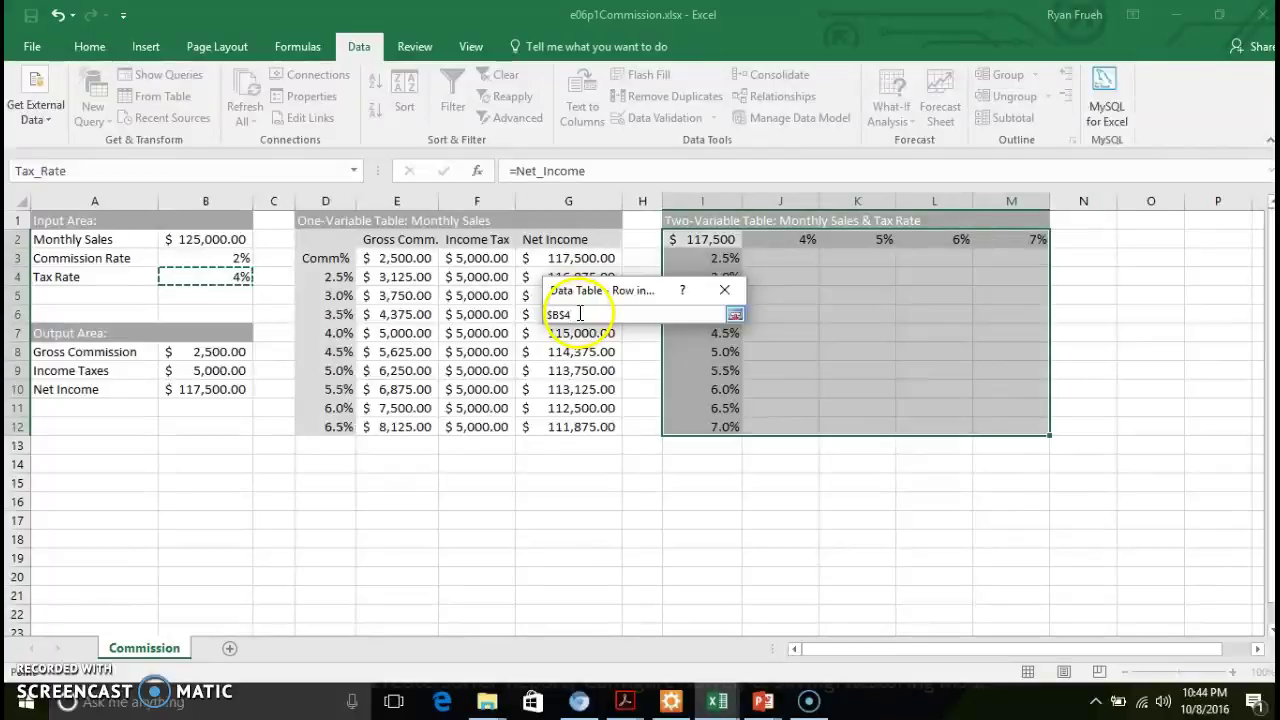
key(Return)
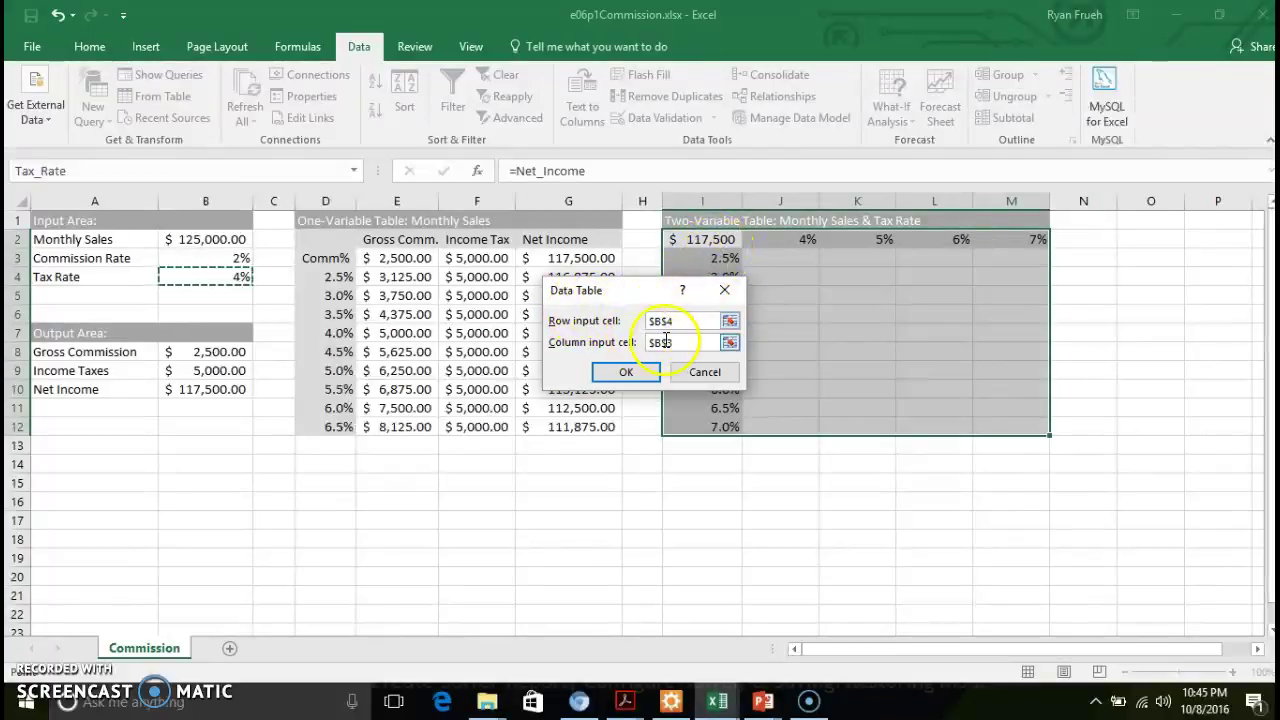
click(626, 372)
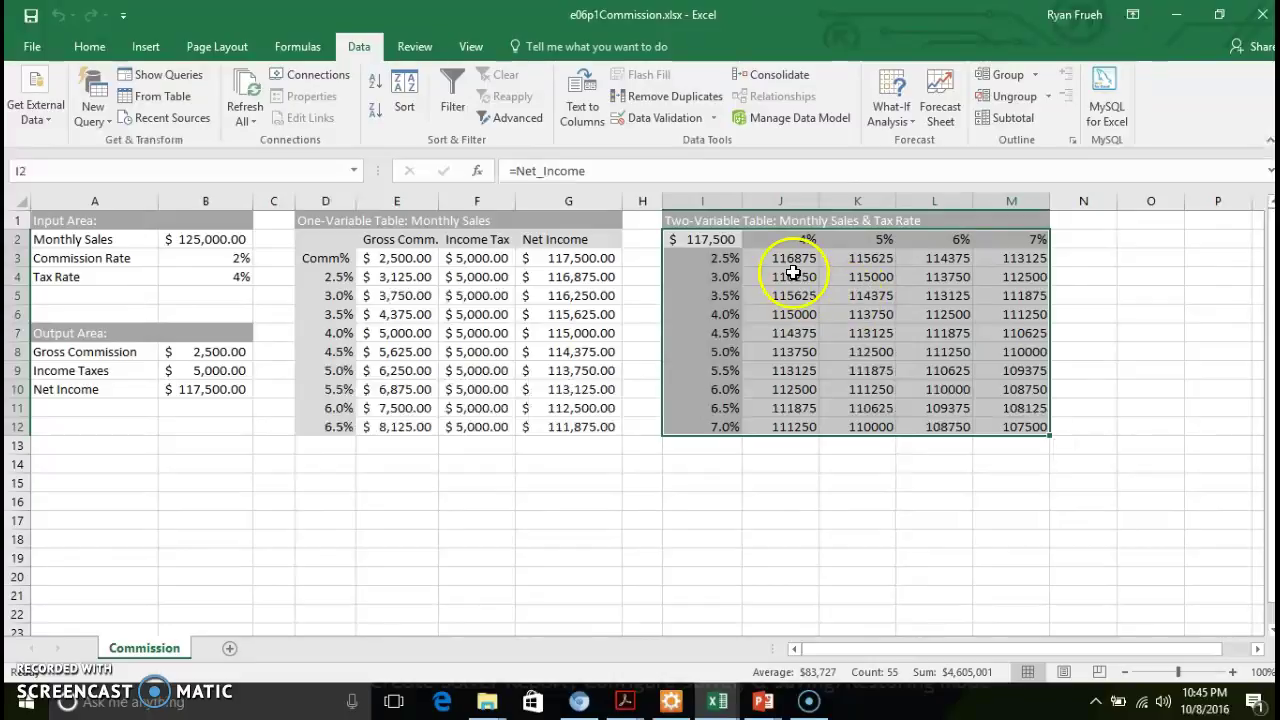
Step: Apply the Accounting number format to J3:M12 and widen columns J through M to fit the values
drag(789, 259, 1004, 421)
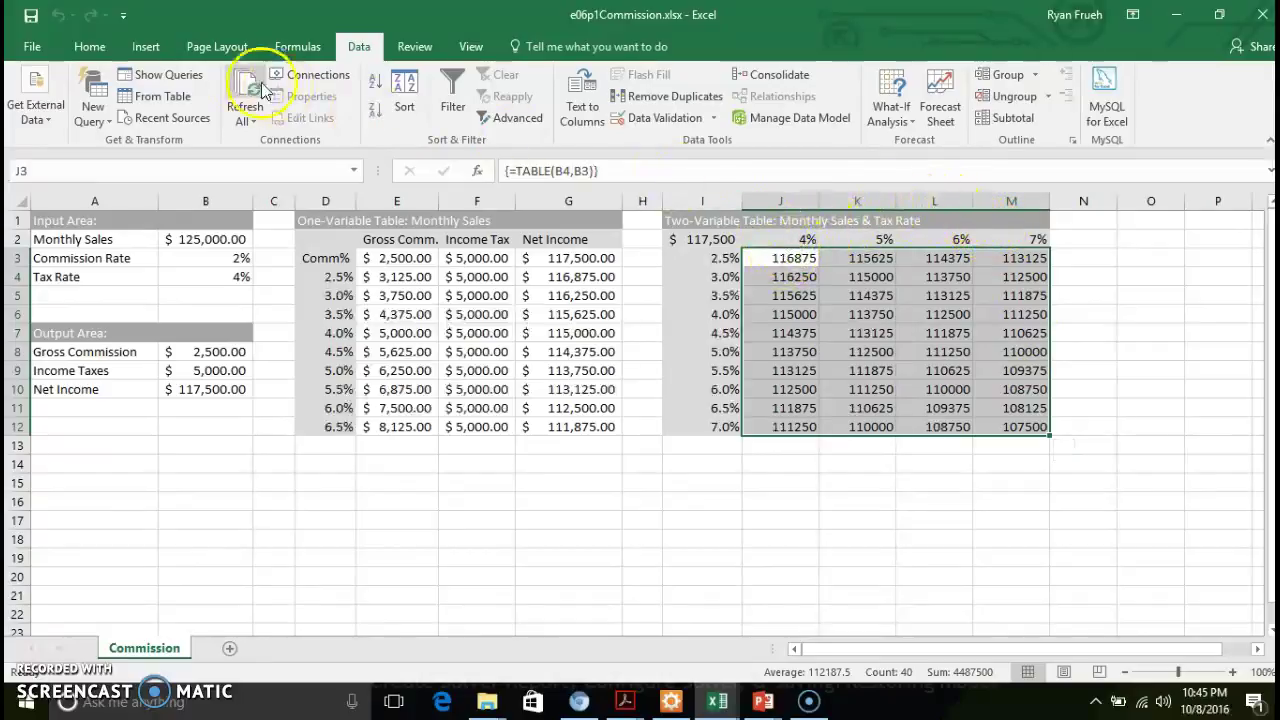
click(88, 47)
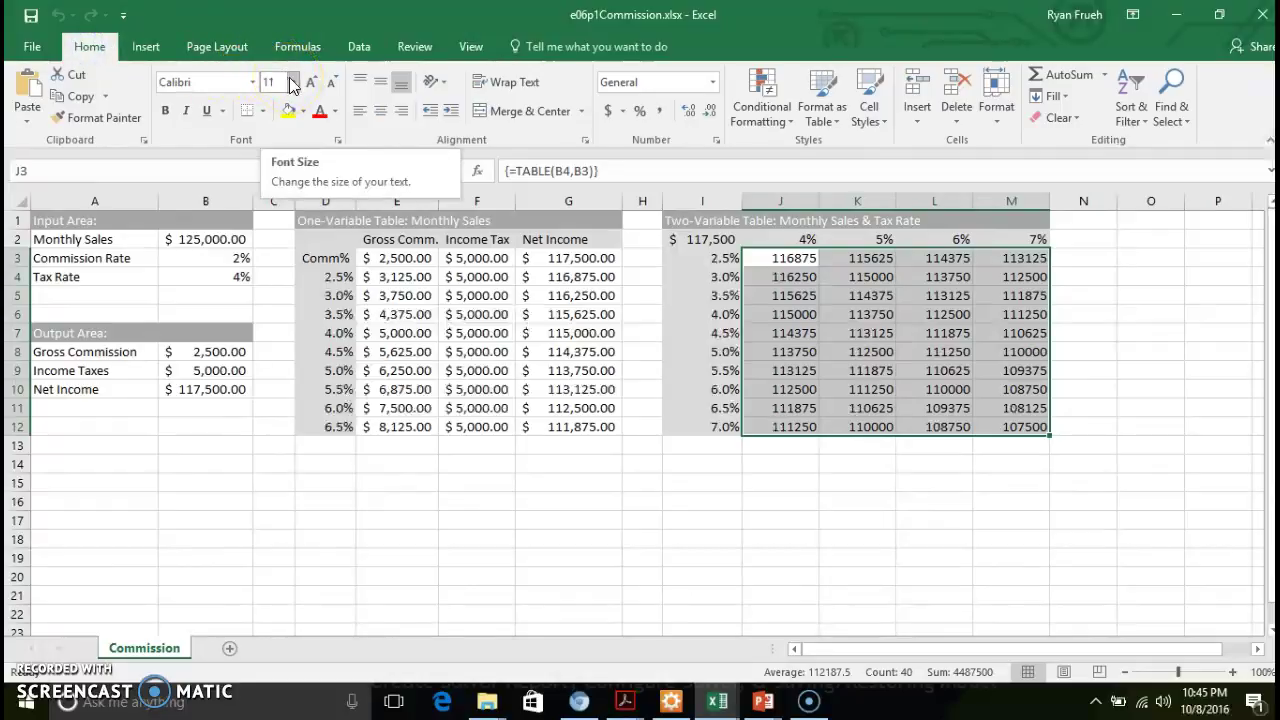
click(605, 113)
drag(818, 203, 928, 201)
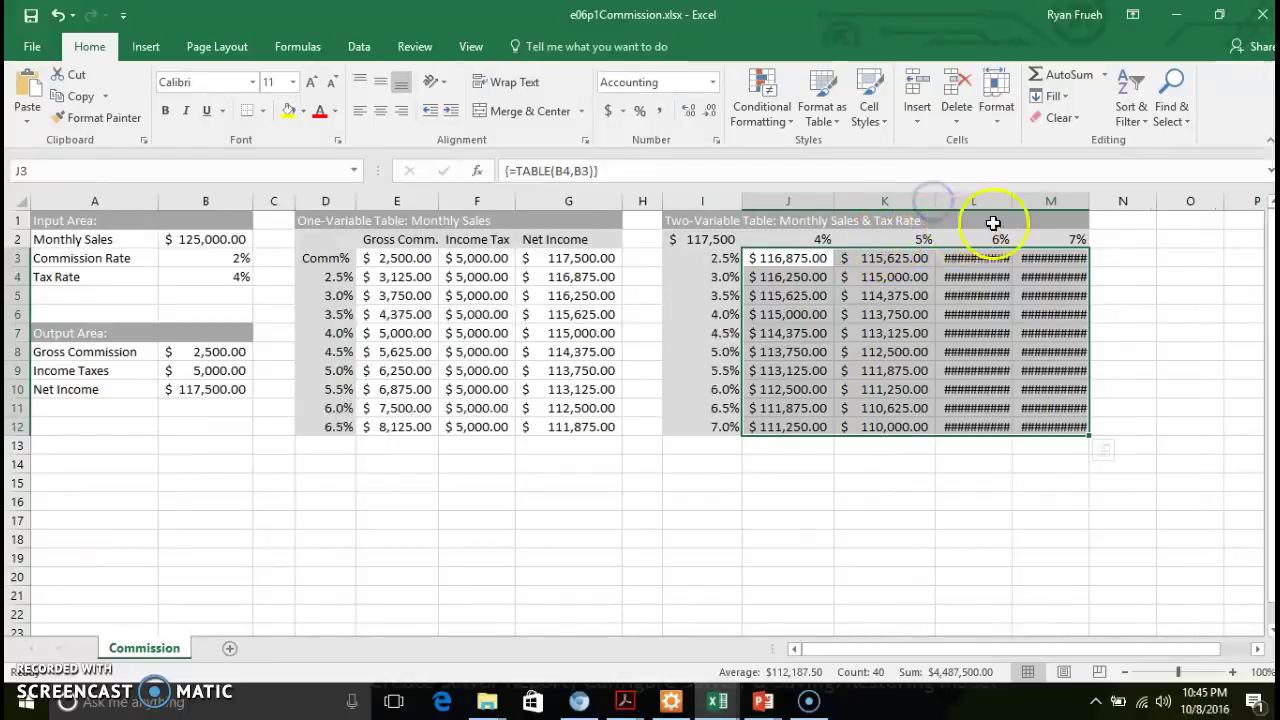
drag(1011, 201, 1028, 201)
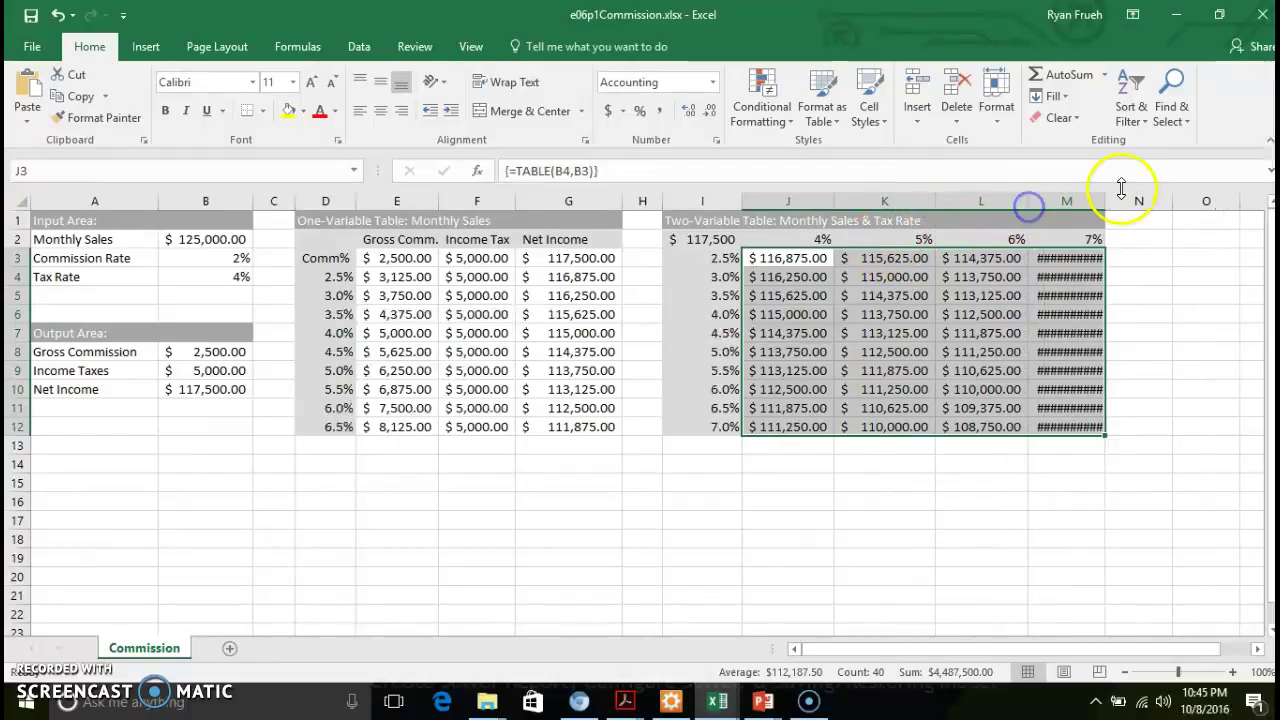
drag(1106, 201, 1133, 201)
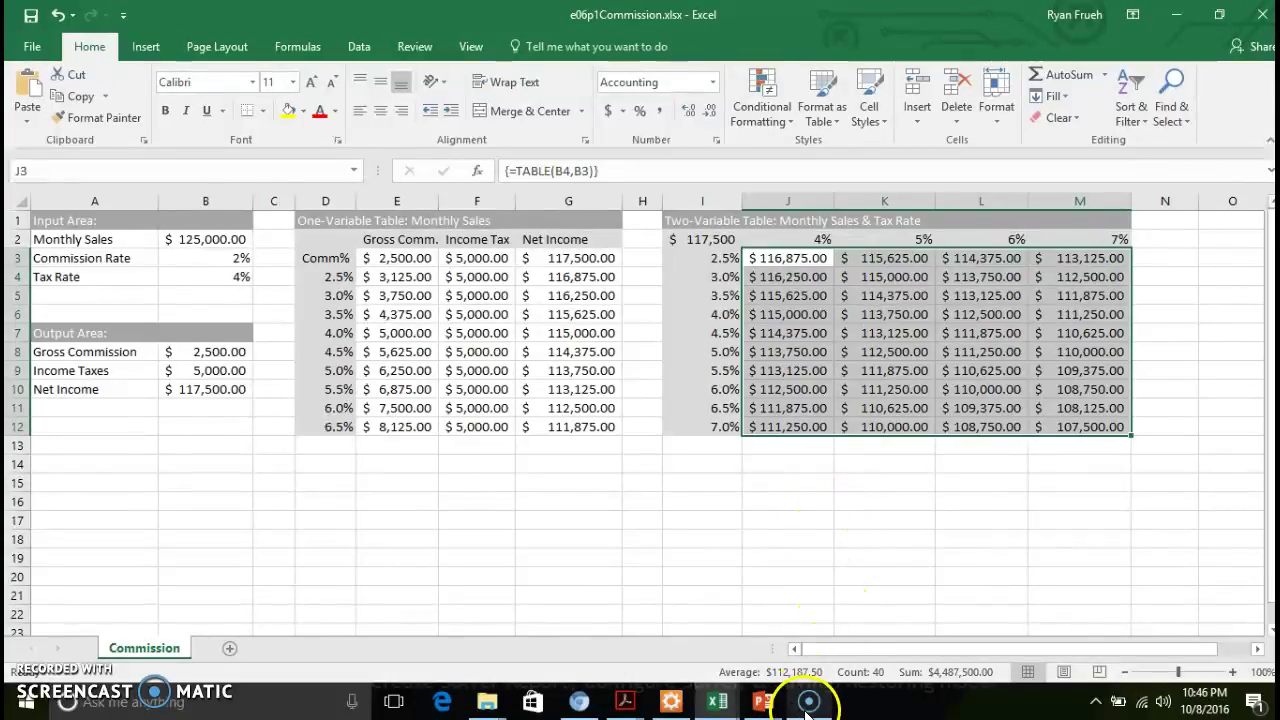
mouse_move(806, 712)
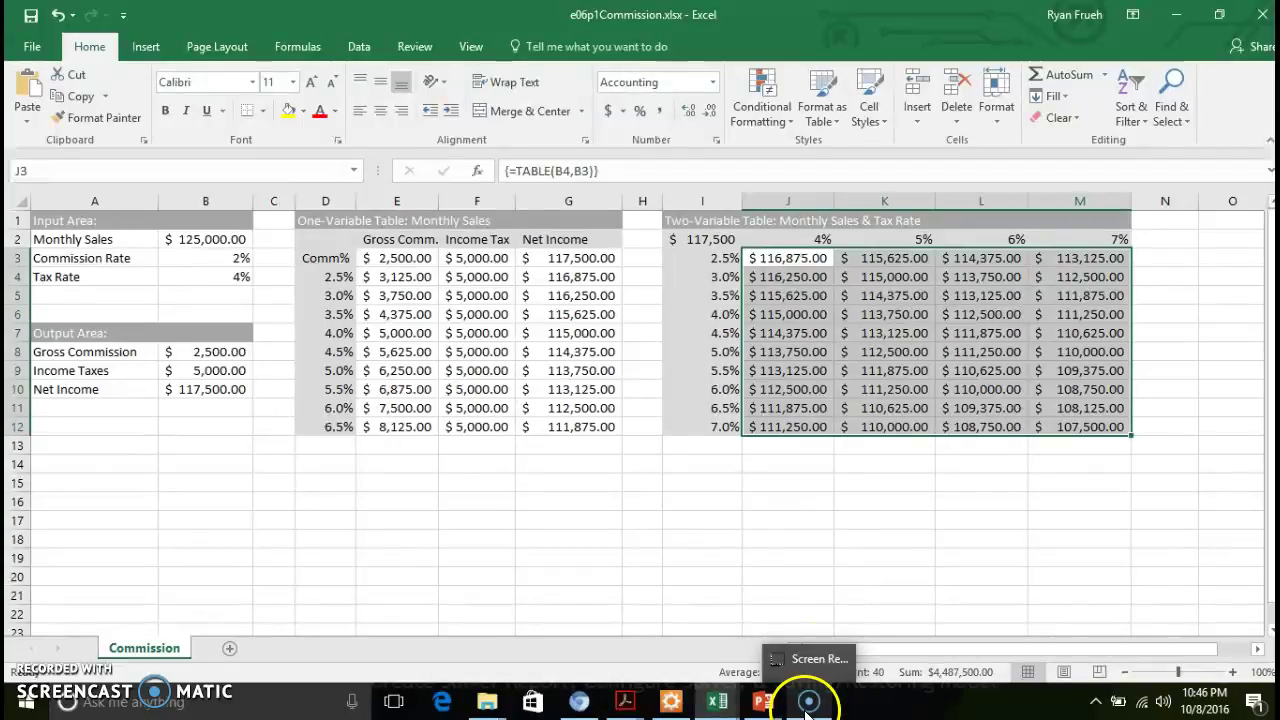
click(806, 710)
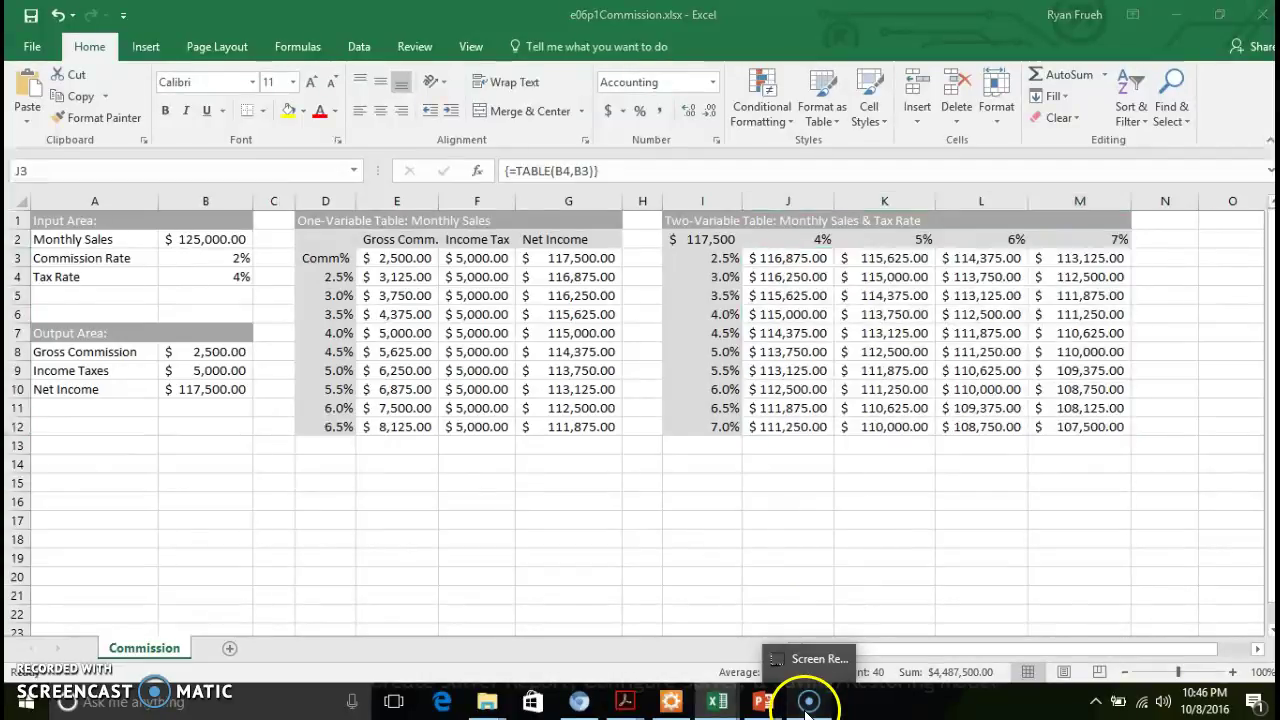